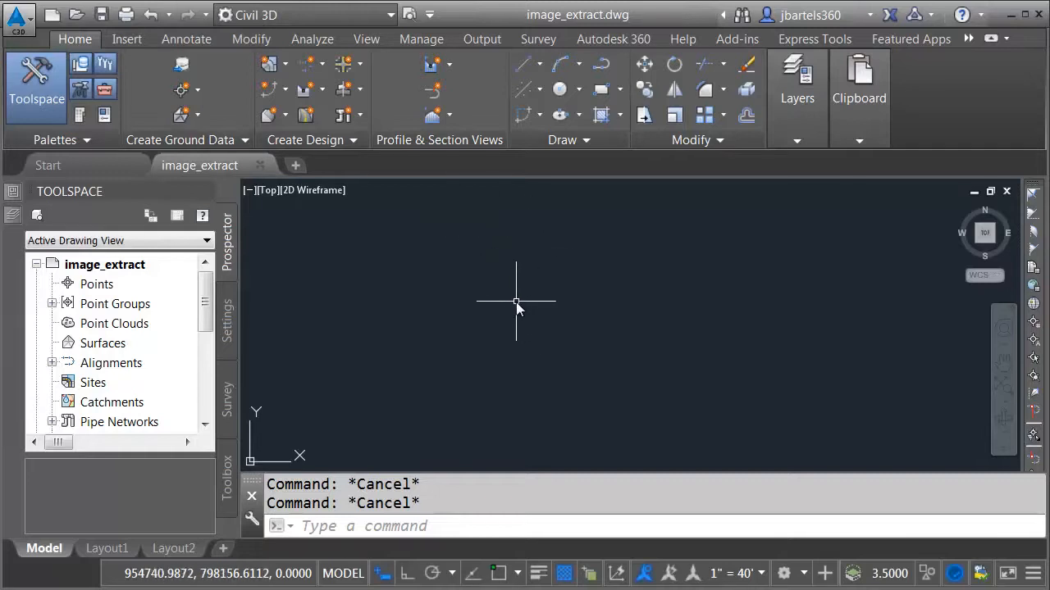
# Step: Turn on the aerial online map for the drawing's geolocation and accept the use of online map data
pyautogui.click(968, 41)
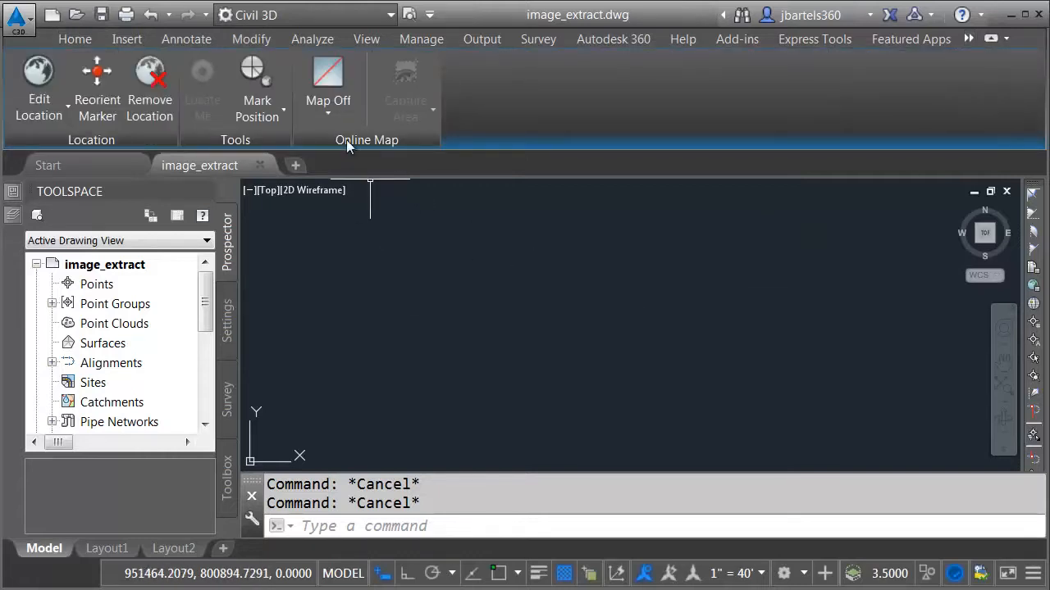
pyautogui.click(333, 109)
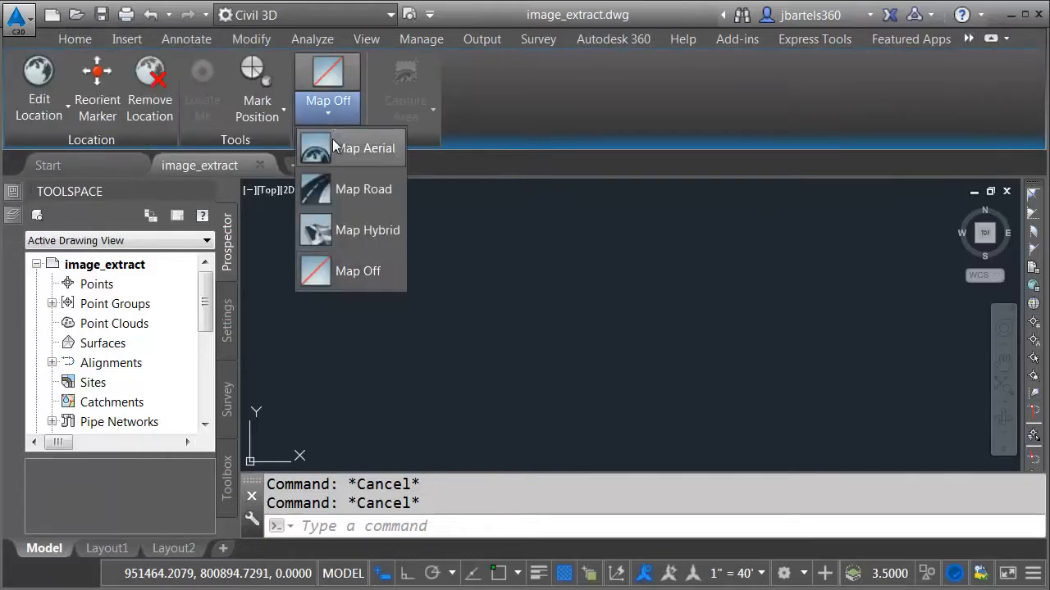
pyautogui.click(344, 148)
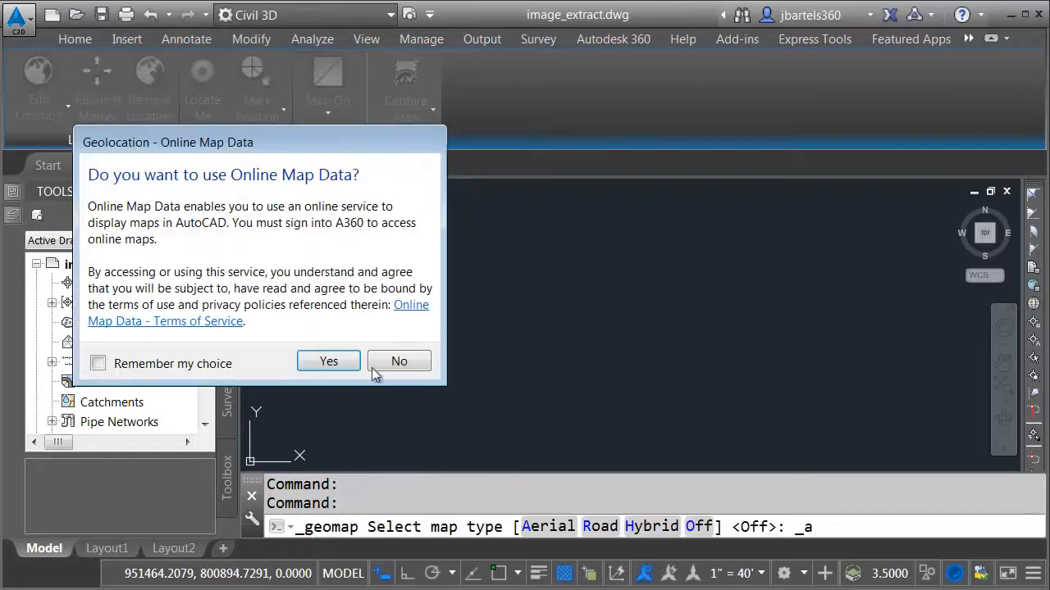
pyautogui.click(329, 362)
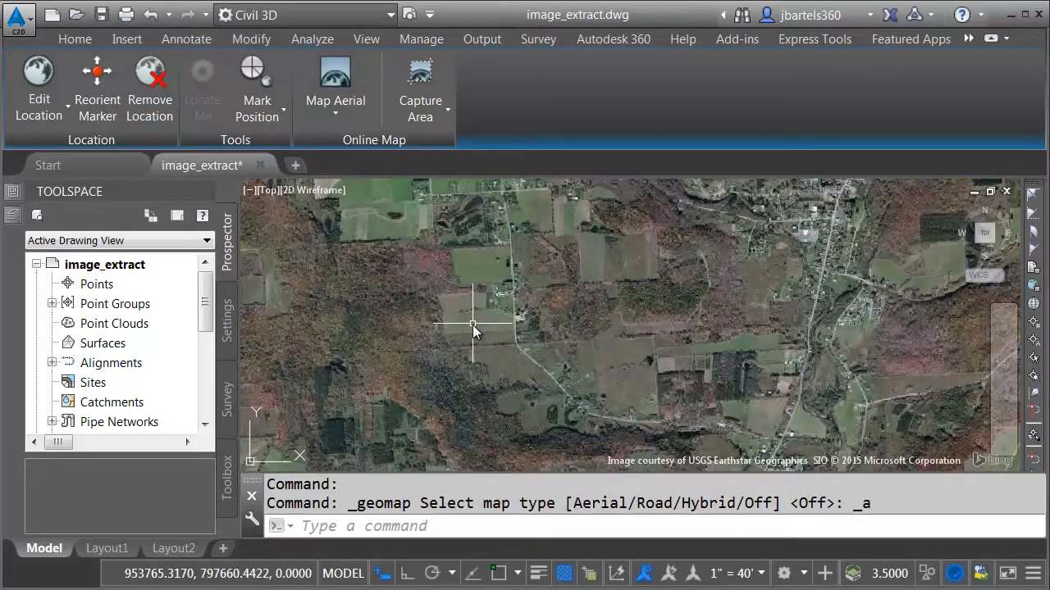
# Step: Draw a rectangle around the whole visible map area, from its lower-right to its upper-left corner
pyautogui.click(79, 39)
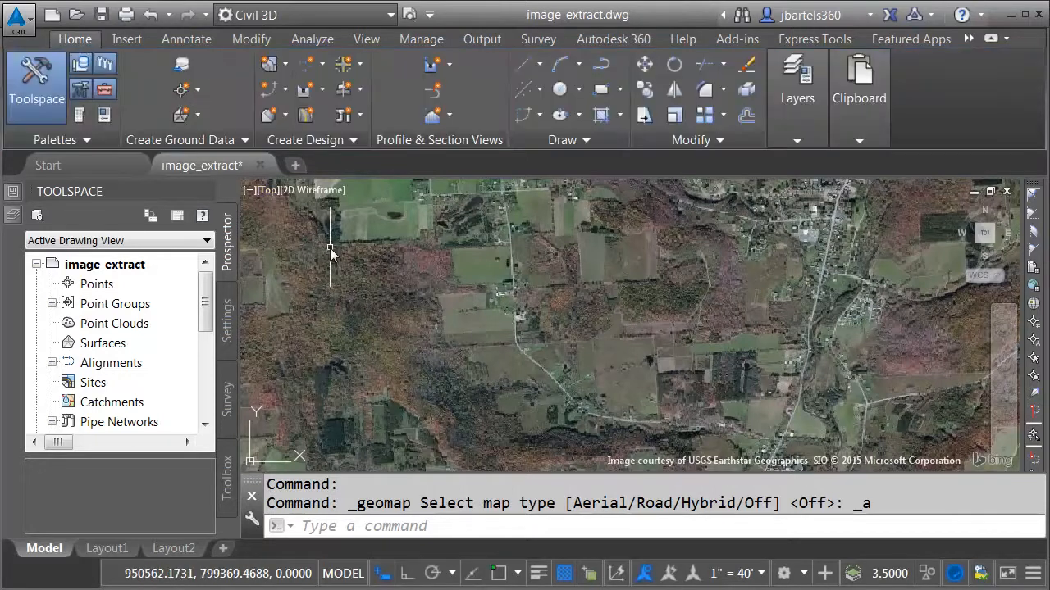
pyautogui.click(601, 90)
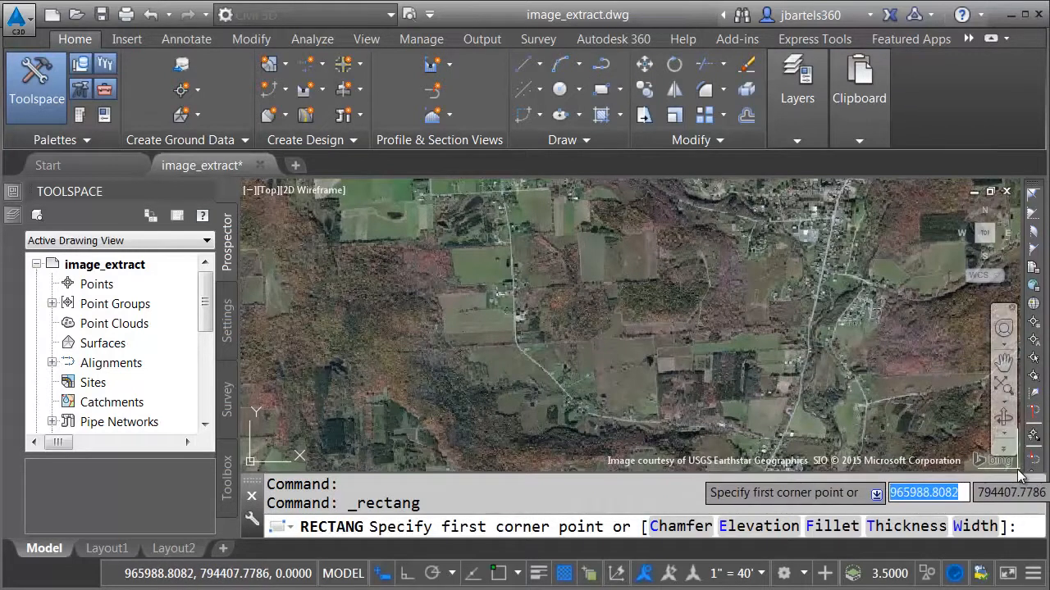
pyautogui.click(1018, 471)
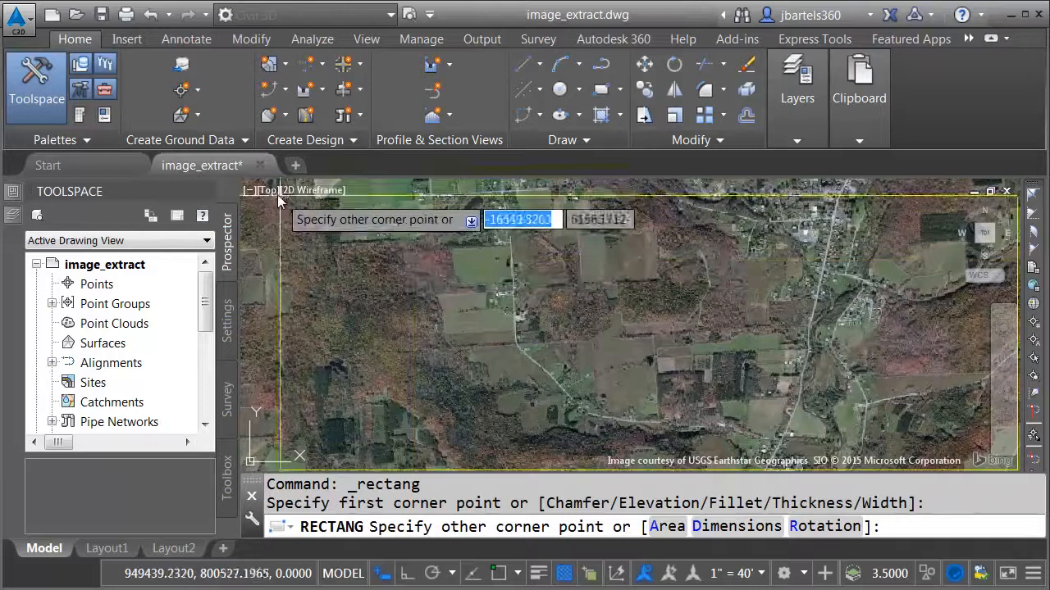
pyautogui.click(248, 189)
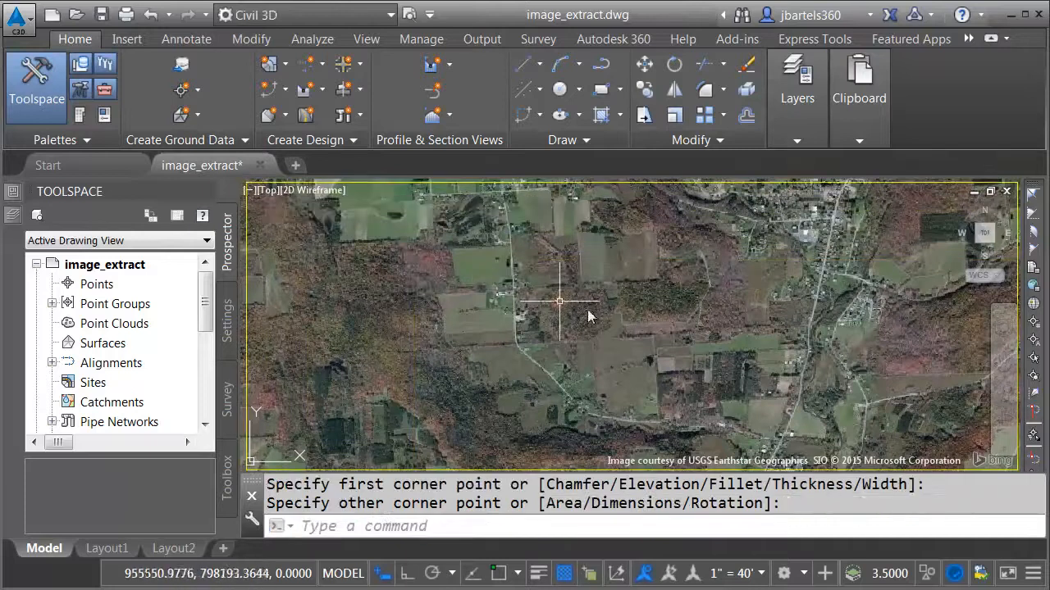
# Step: Scale the rectangle by a factor of .25 about a base point near the middle of the map
pyautogui.click(674, 115)
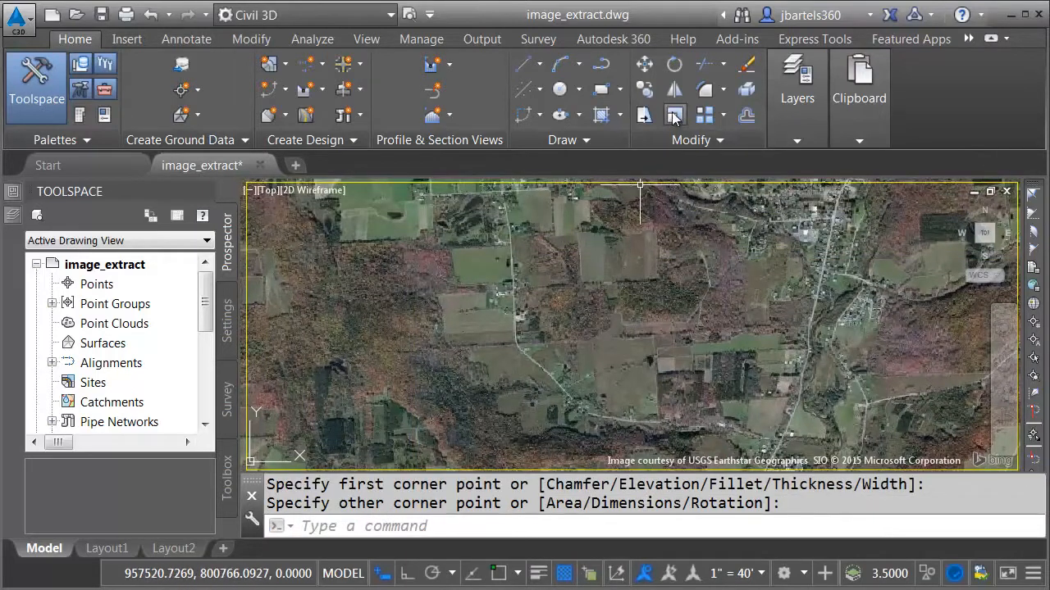
pyautogui.click(632, 192)
pyautogui.press('Return')
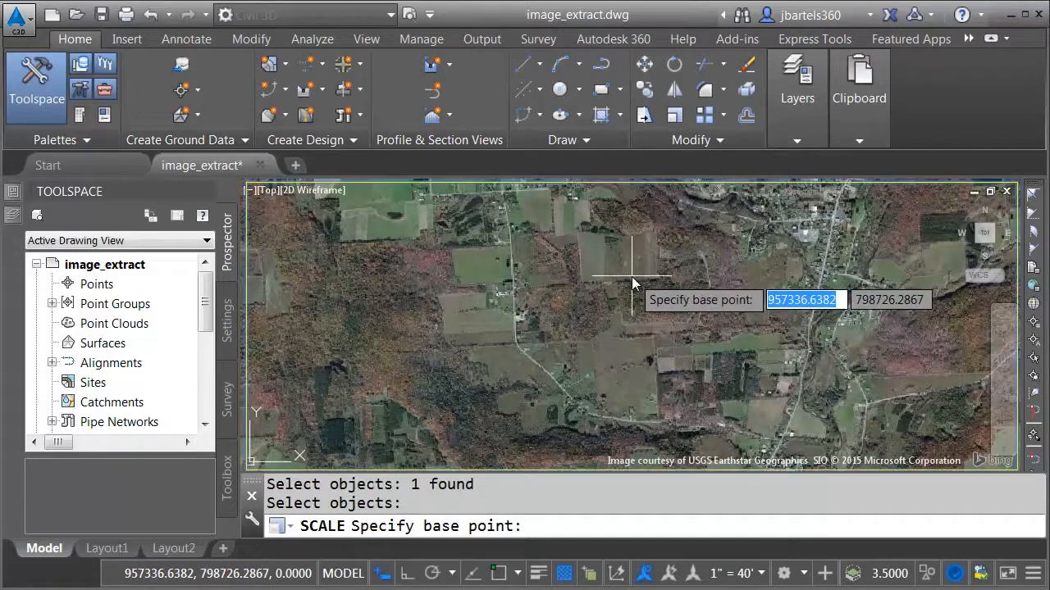
pyautogui.click(645, 325)
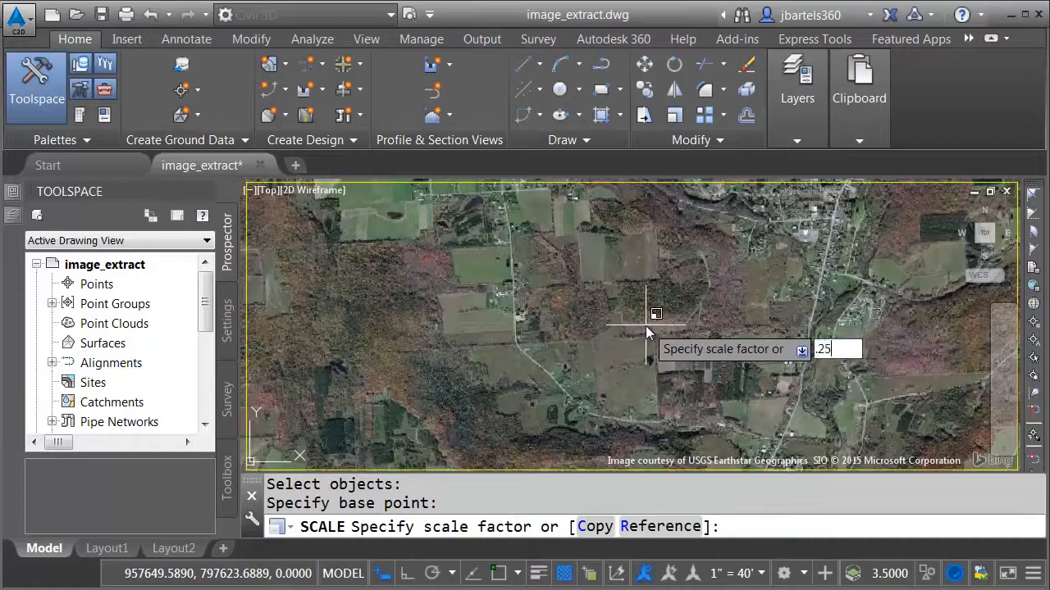
pyautogui.press('Return')
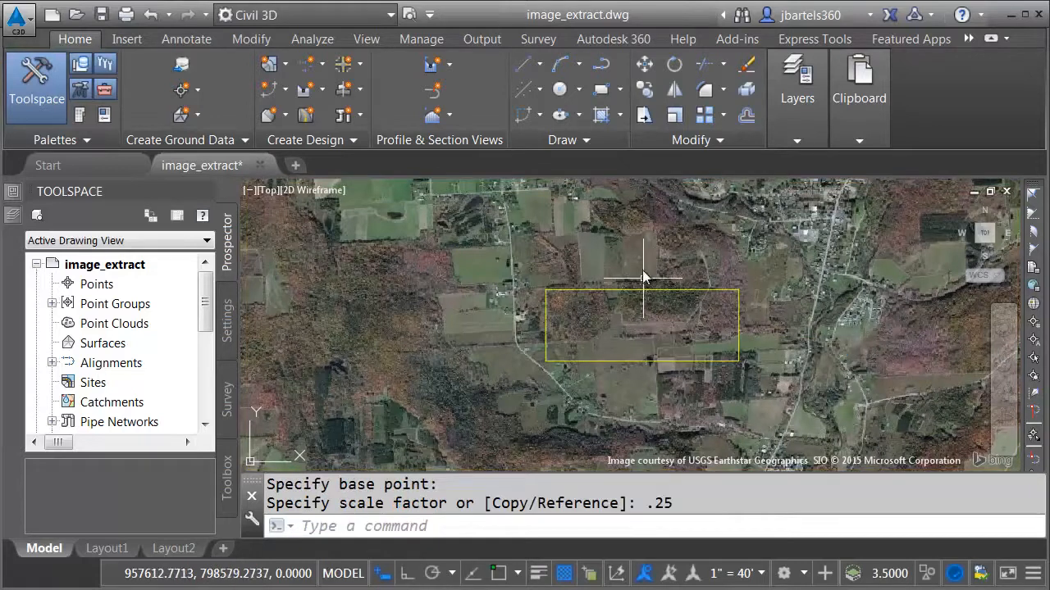
# Step: Move the scaled rectangle up and to the left, over the north end of the western road
pyautogui.click(642, 66)
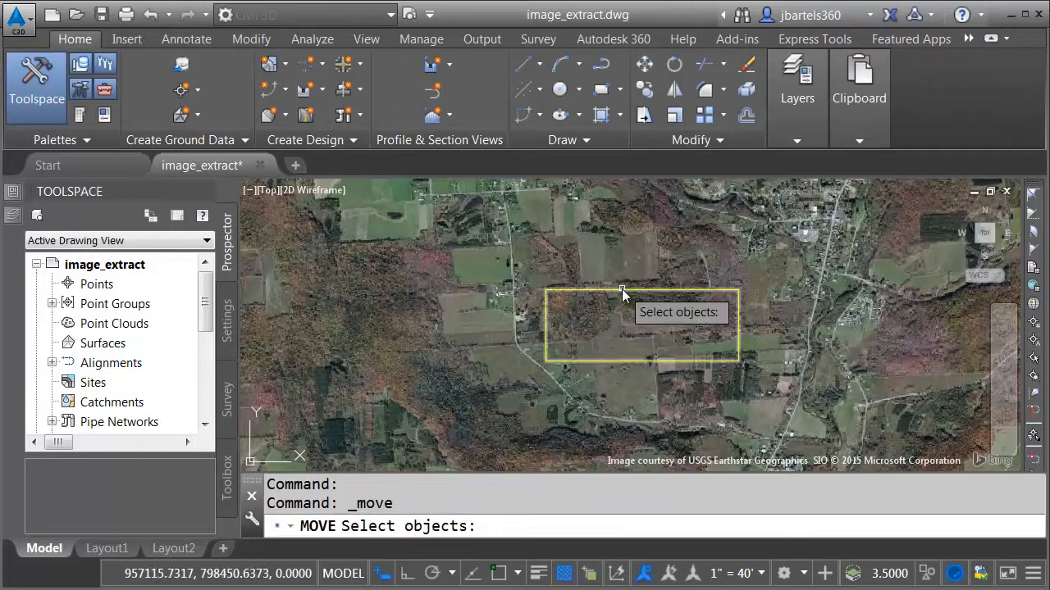
pyautogui.click(622, 289)
pyautogui.press('Return')
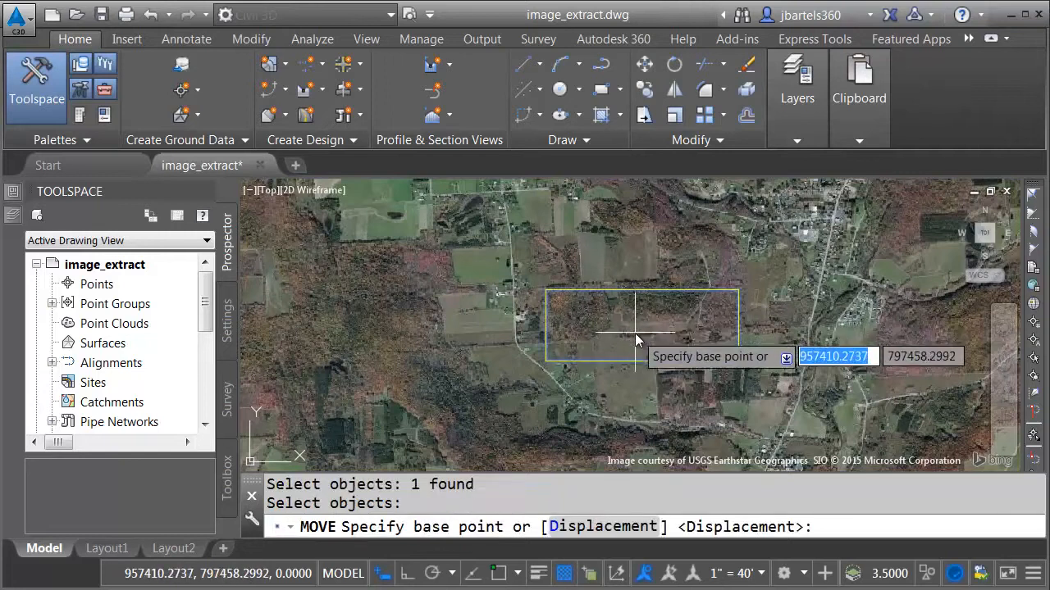
pyautogui.click(635, 332)
pyautogui.click(579, 204)
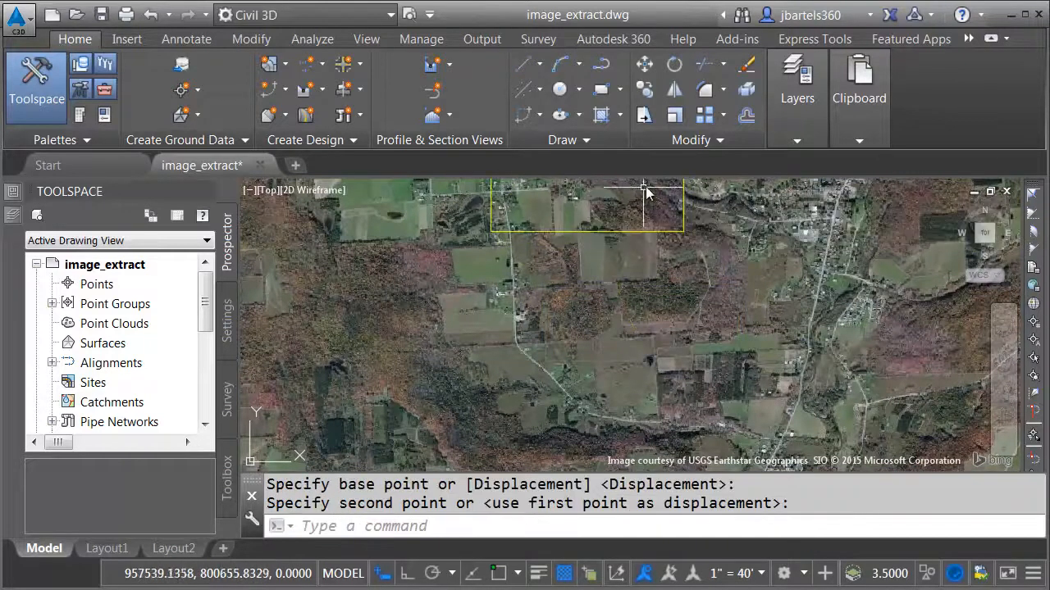
# Step: Rotate the rectangle about 282° around a point near its left edge so it runs along the north-south road
pyautogui.click(670, 65)
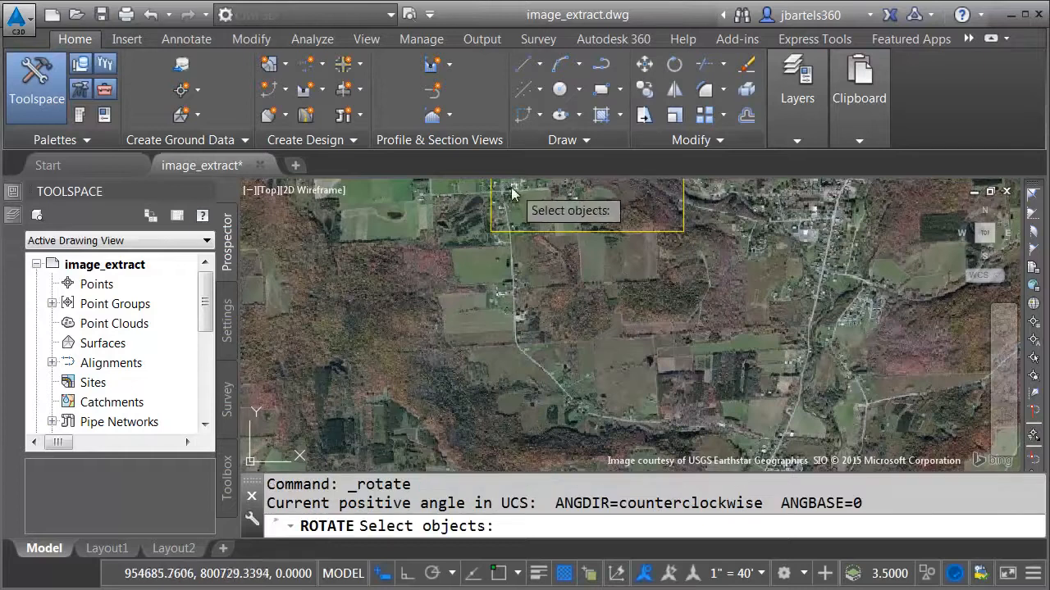
pyautogui.click(494, 199)
pyautogui.press('Return')
pyautogui.click(498, 197)
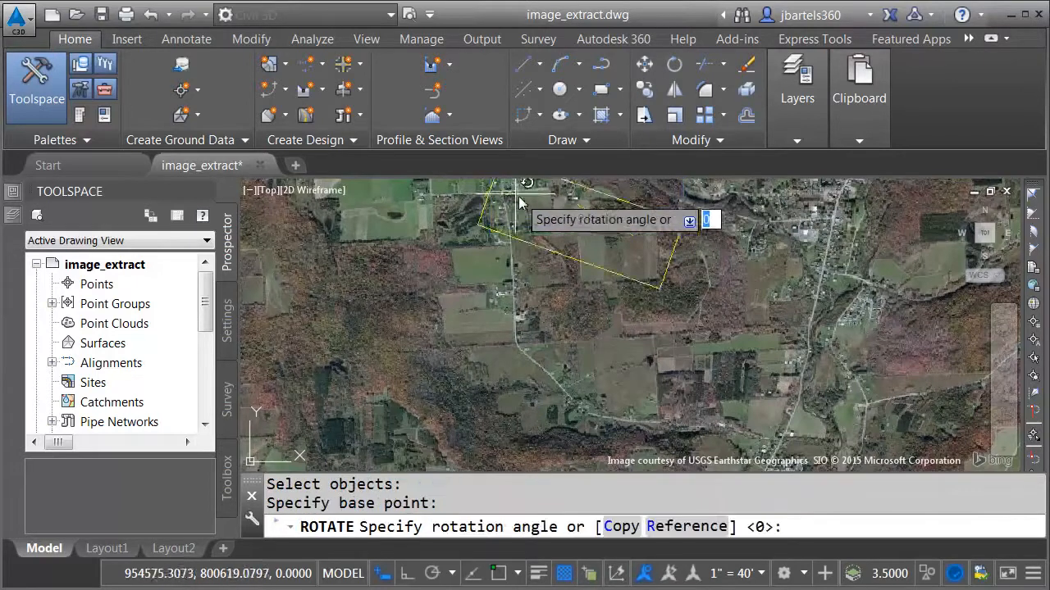
pyautogui.click(525, 318)
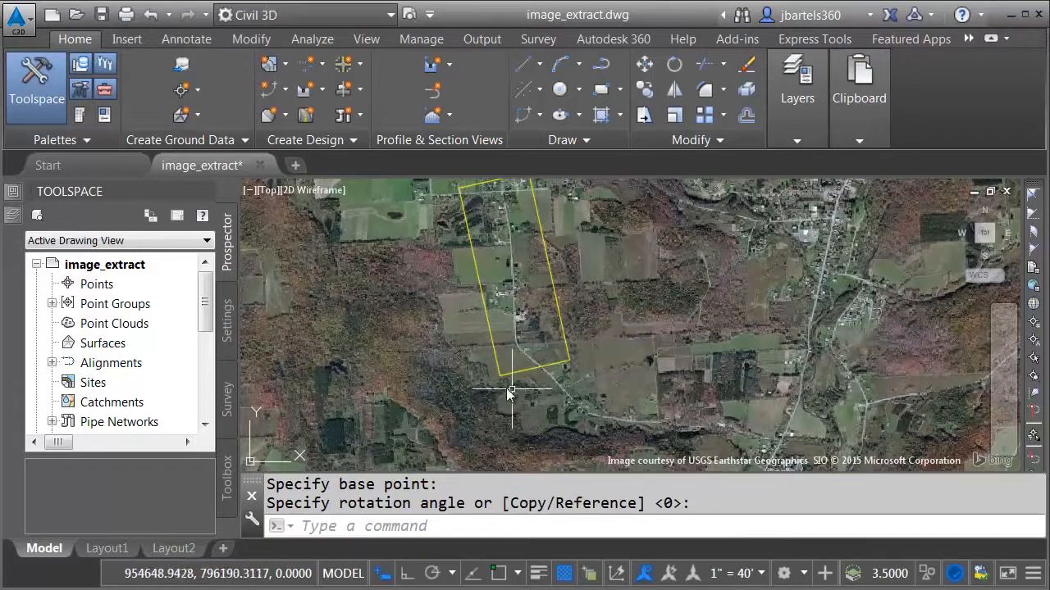
# Step: Copy the rotated rectangle twice: once overlapping its south end and once over the eastern road
pyautogui.click(647, 91)
pyautogui.click(546, 233)
pyautogui.press('Return')
pyautogui.click(517, 223)
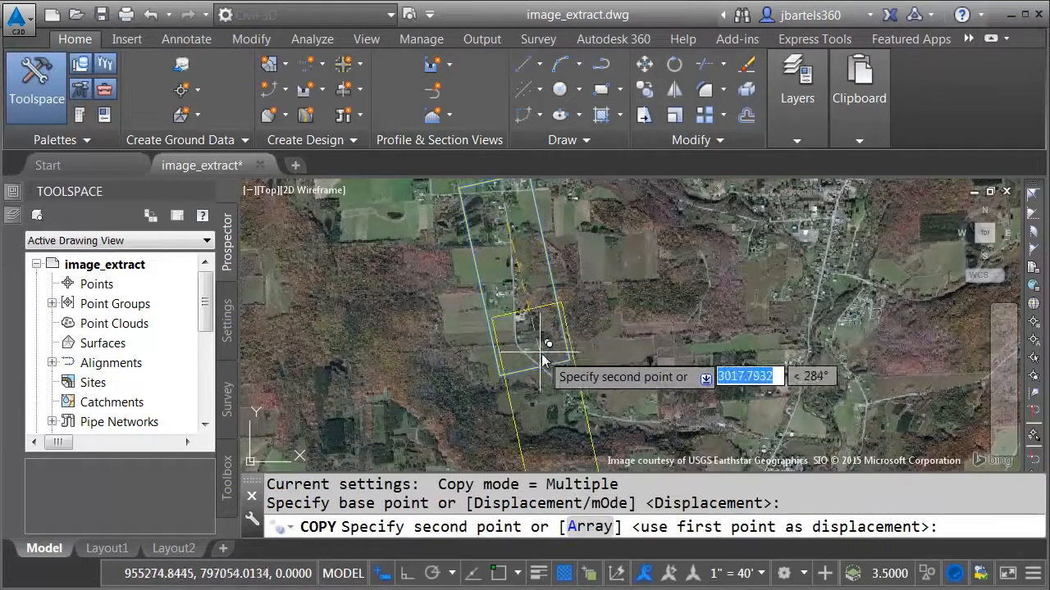
pyautogui.click(556, 397)
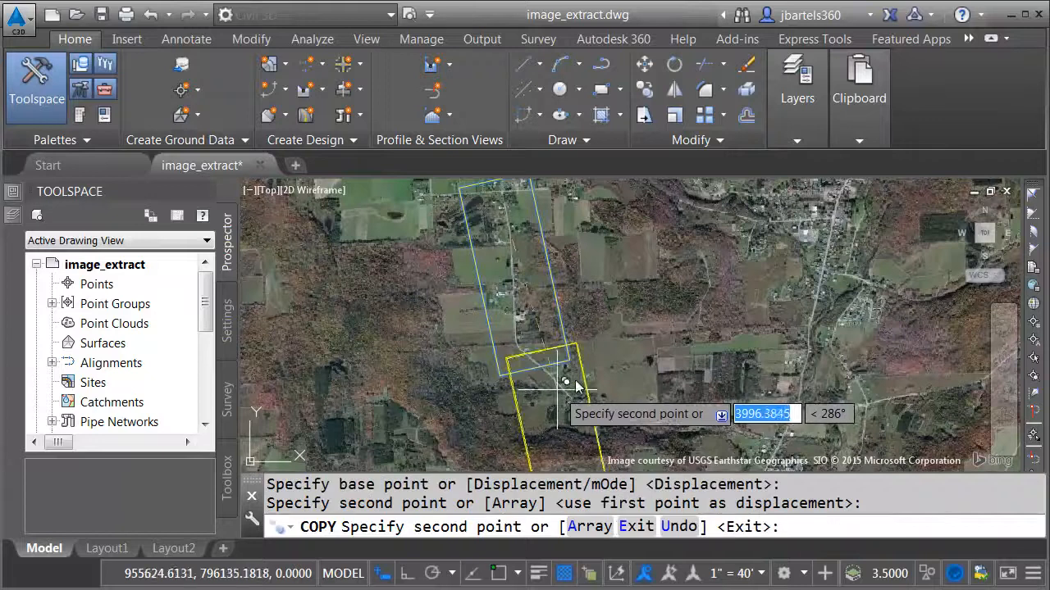
pyautogui.click(791, 331)
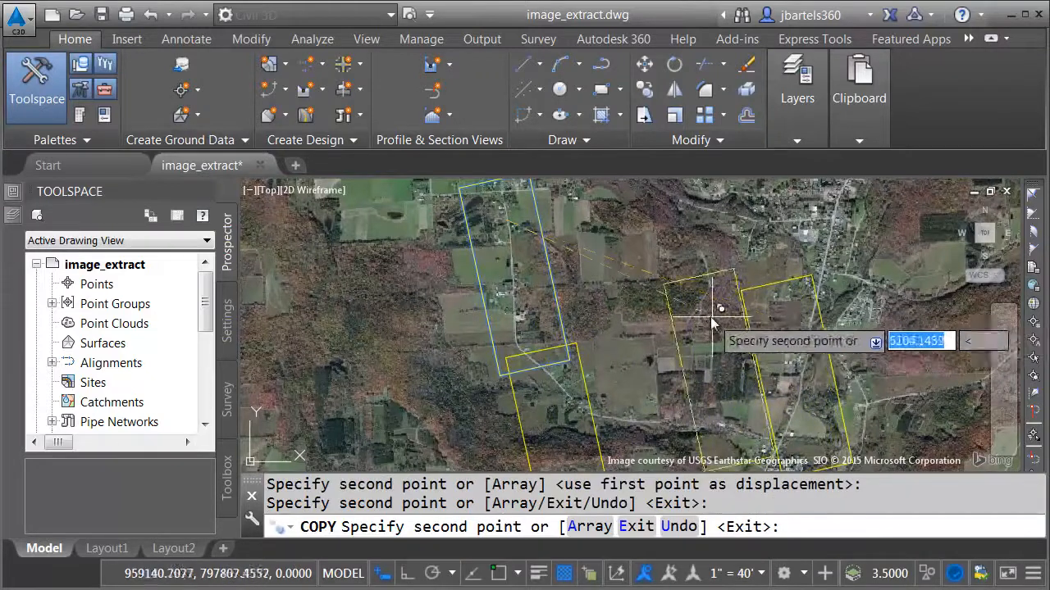
pyautogui.press('Escape')
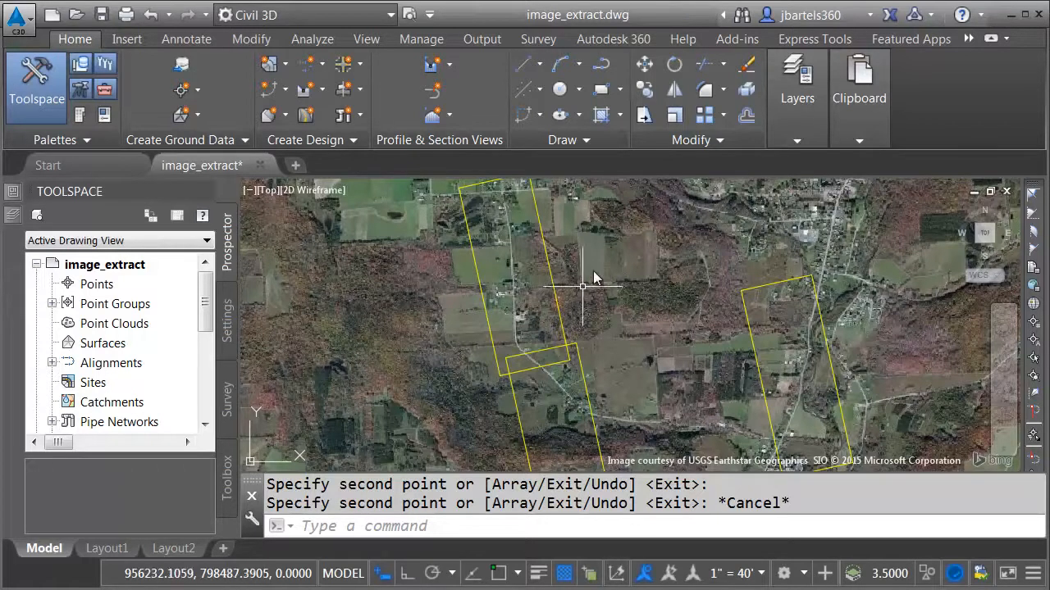
# Step: Rotate the eastern copy about 68° around a point near its south end so it lies nearly east-west
pyautogui.click(674, 64)
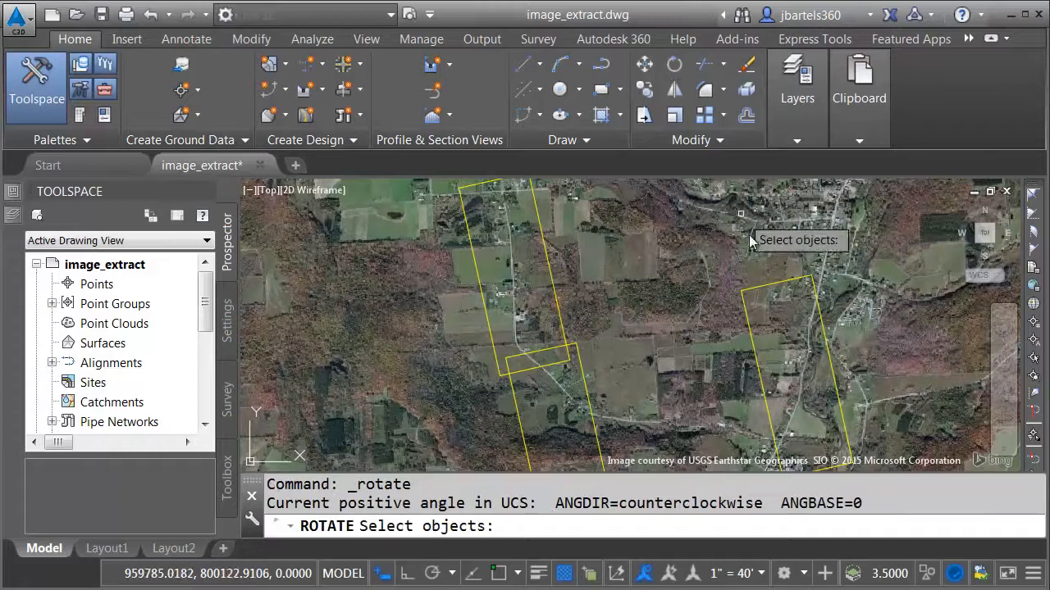
pyautogui.click(770, 285)
pyautogui.press('Return')
pyautogui.click(818, 444)
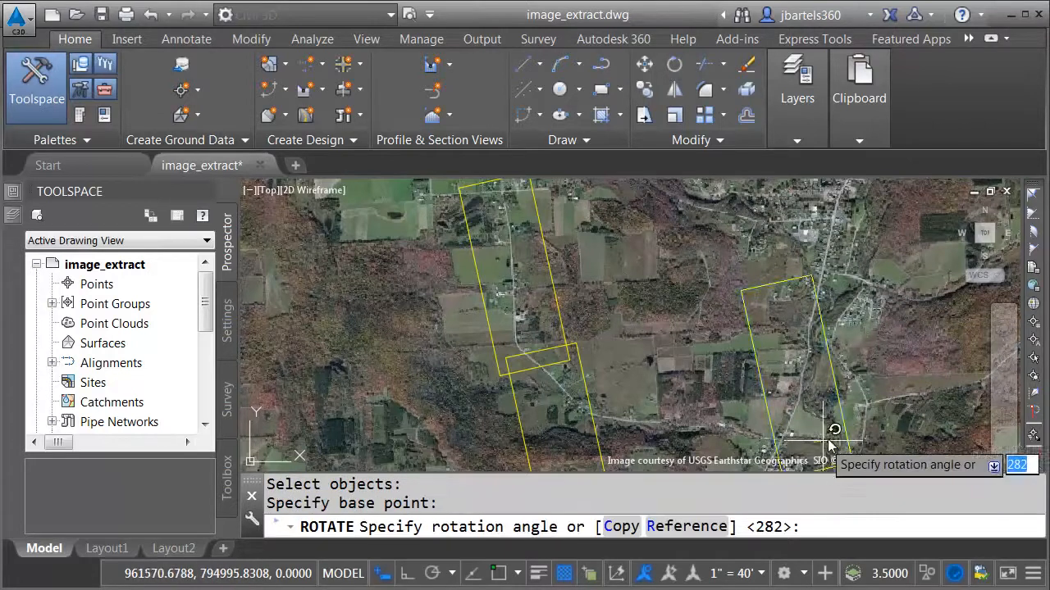
pyautogui.click(845, 375)
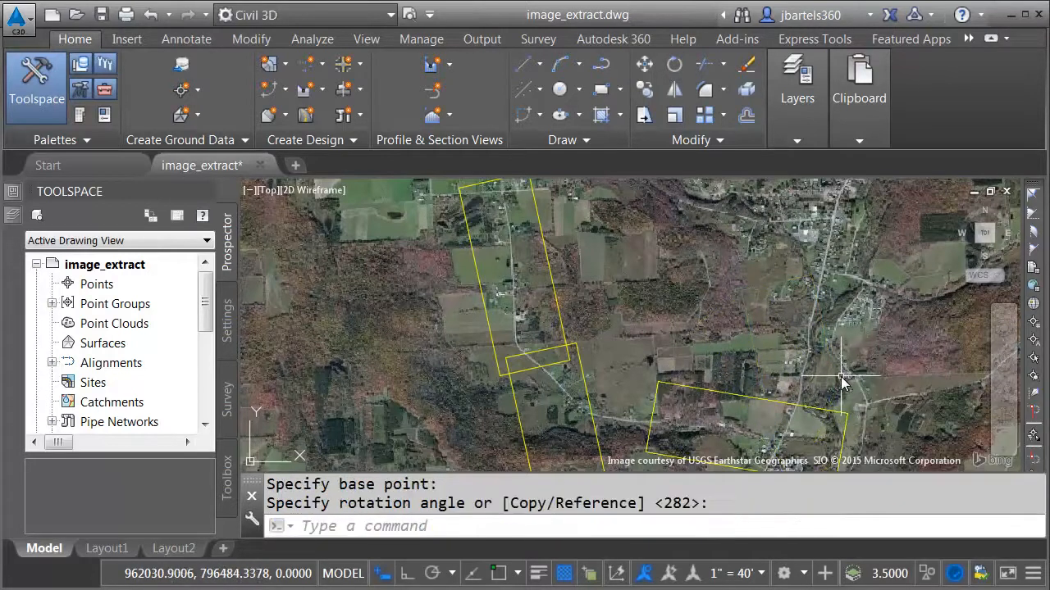
# Step: Rotate the middle copy around a point on its upper edge so it follows the road southeast to the eastern rectangle
pyautogui.click(583, 361)
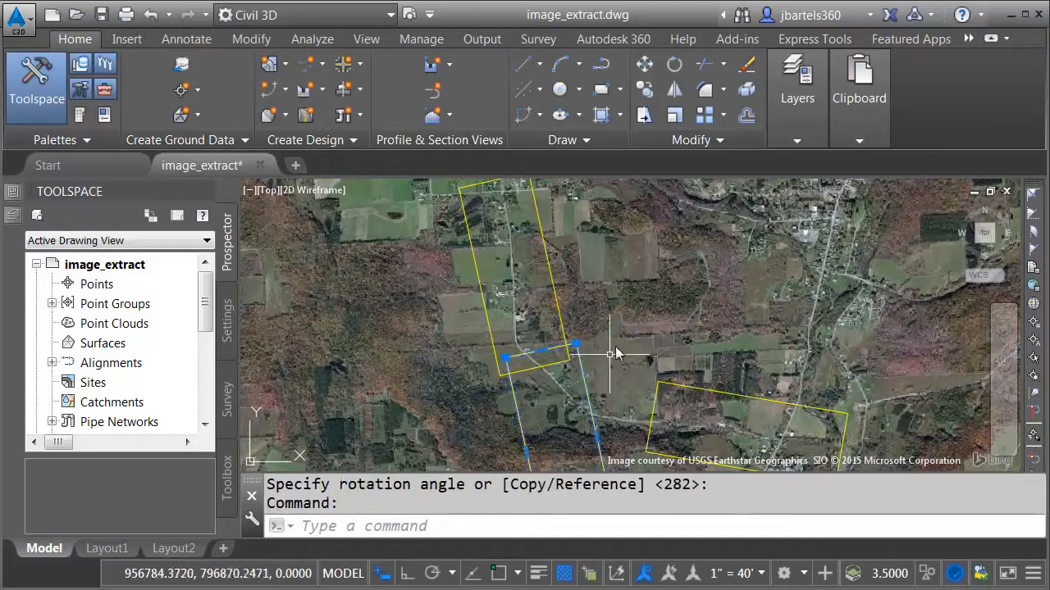
pyautogui.click(675, 65)
pyautogui.click(541, 351)
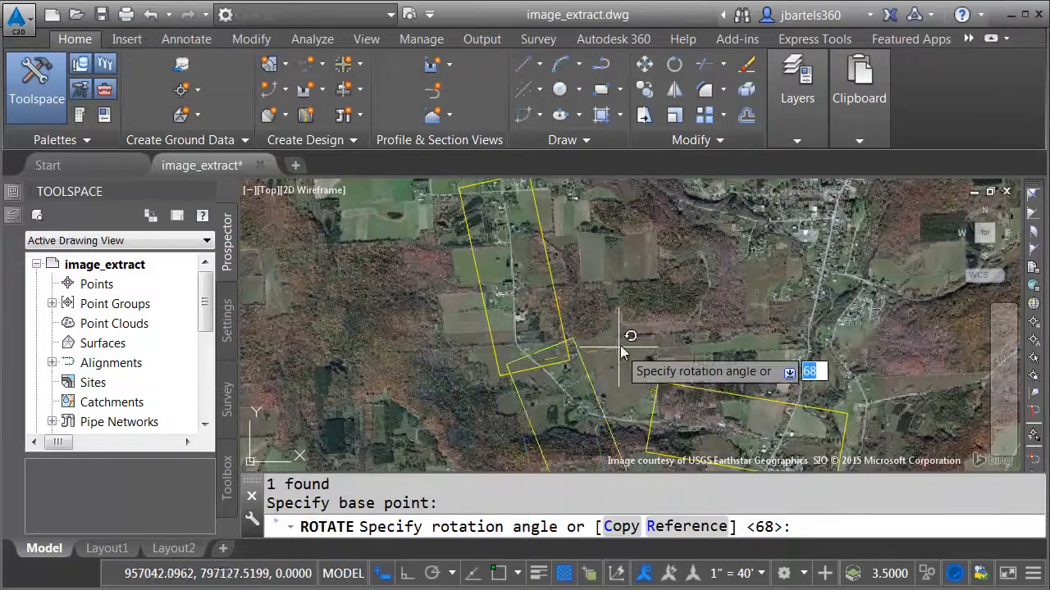
pyautogui.click(632, 287)
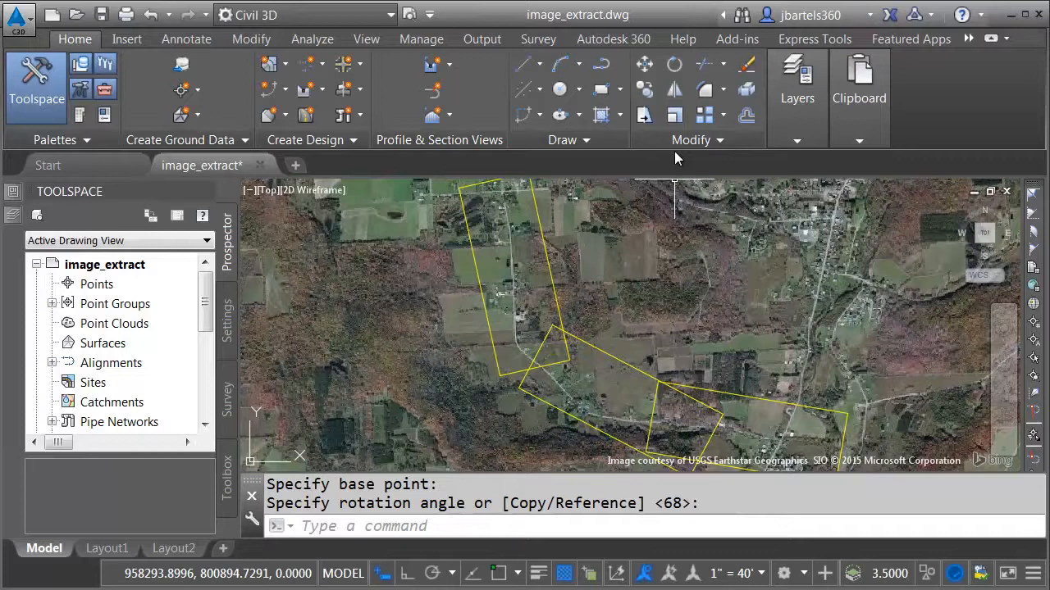
# Step: Move the middle rectangle slightly up and left so it overlaps the south end of the first rectangle
pyautogui.click(655, 67)
pyautogui.click(616, 359)
pyautogui.press('Return')
pyautogui.click(669, 334)
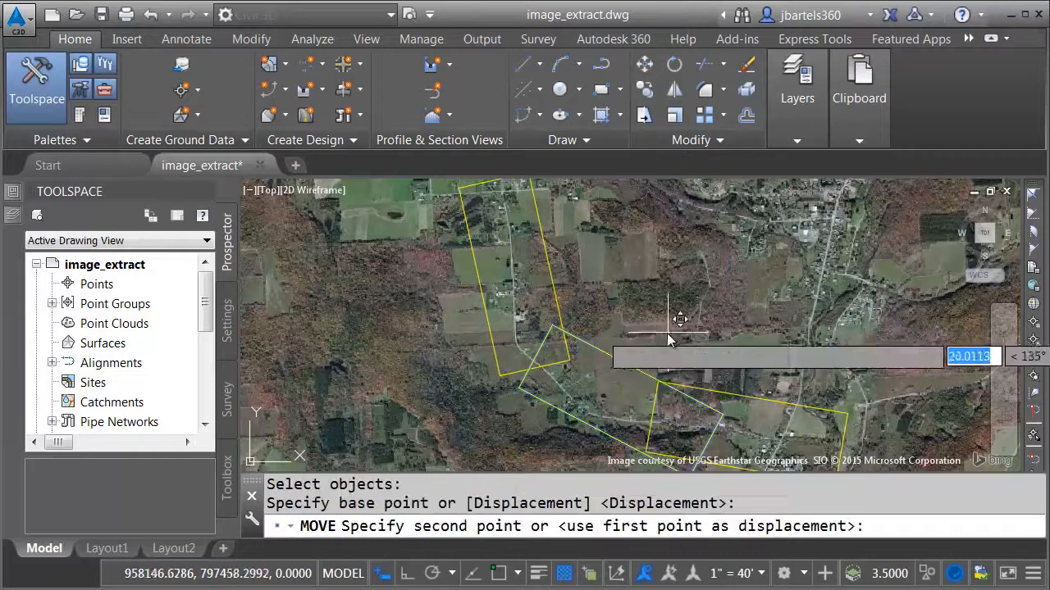
pyautogui.click(642, 325)
pyautogui.press('Escape')
pyautogui.press('Escape')
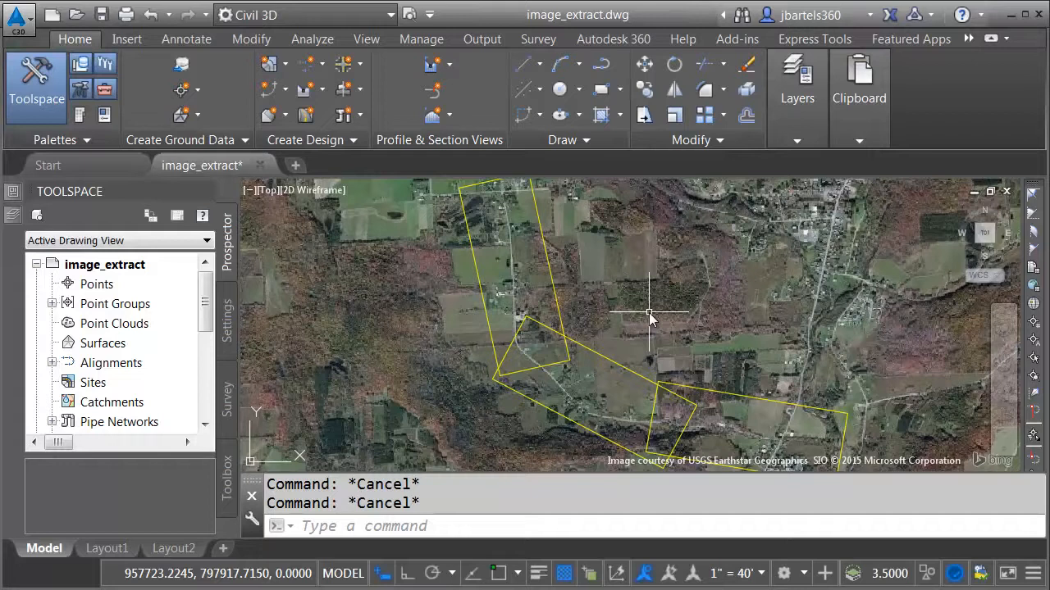
# Step: Align the UCS to the northwestern rectangle using the Object option, picking its long western edge near the north end
pyautogui.write('ucs')
pyautogui.press('Return')
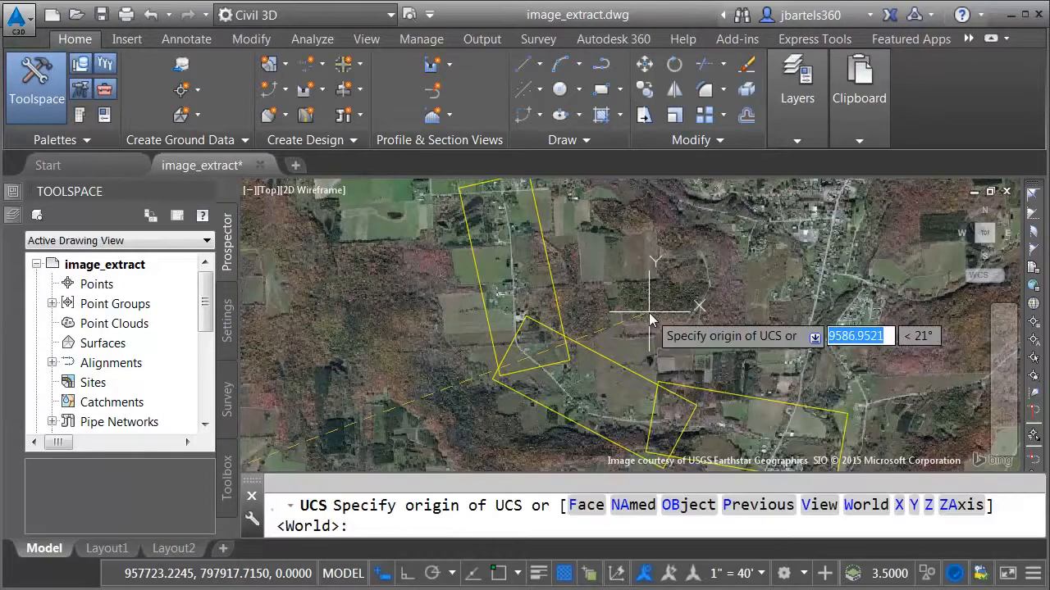
pyautogui.click(671, 508)
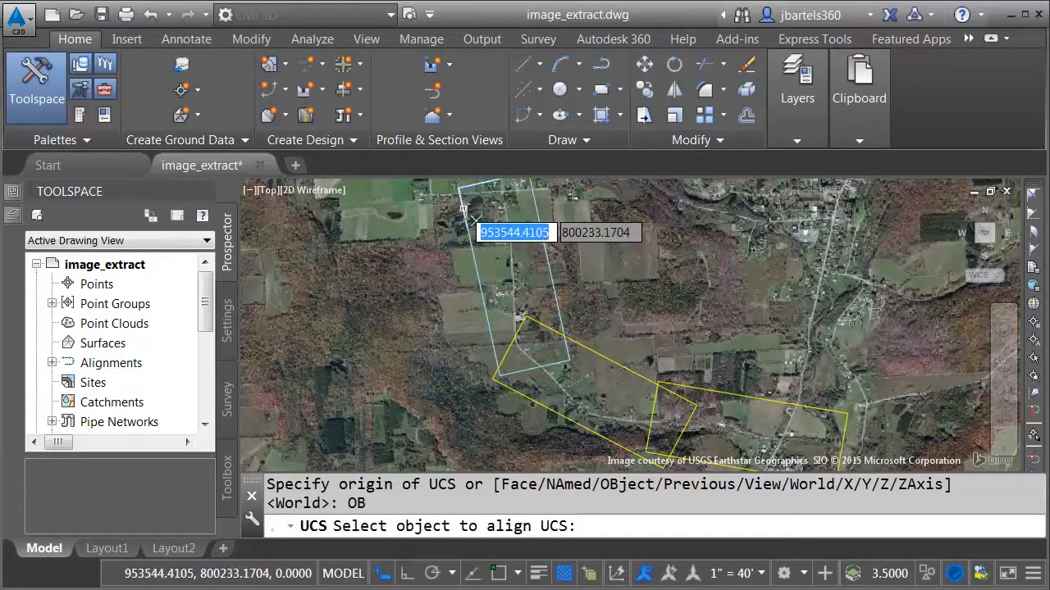
pyautogui.click(464, 209)
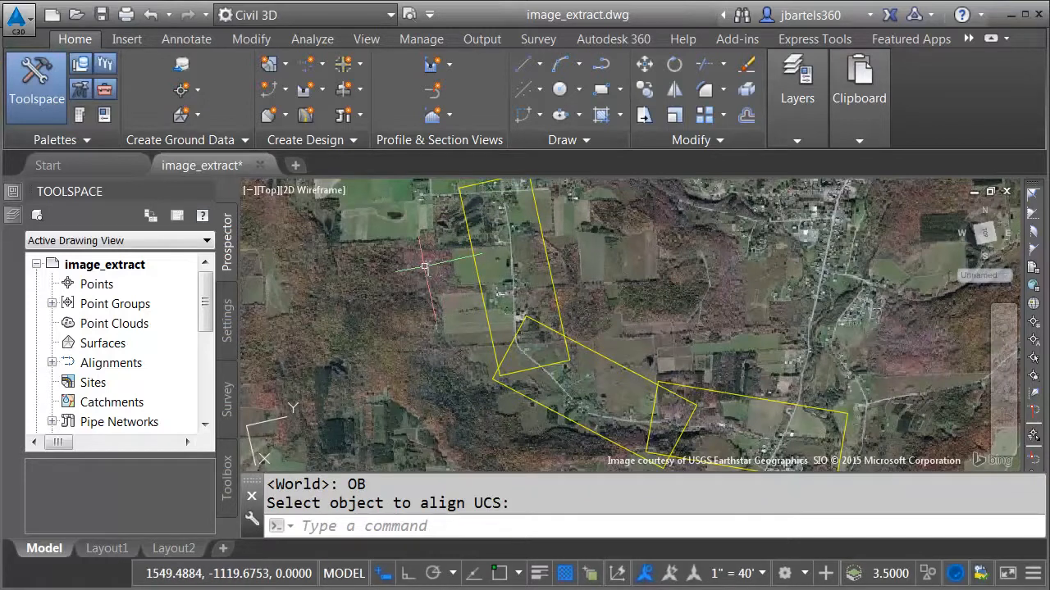
# Step: Set the view to the plan of the current UCS
pyautogui.write('pl')
pyautogui.press('Return')
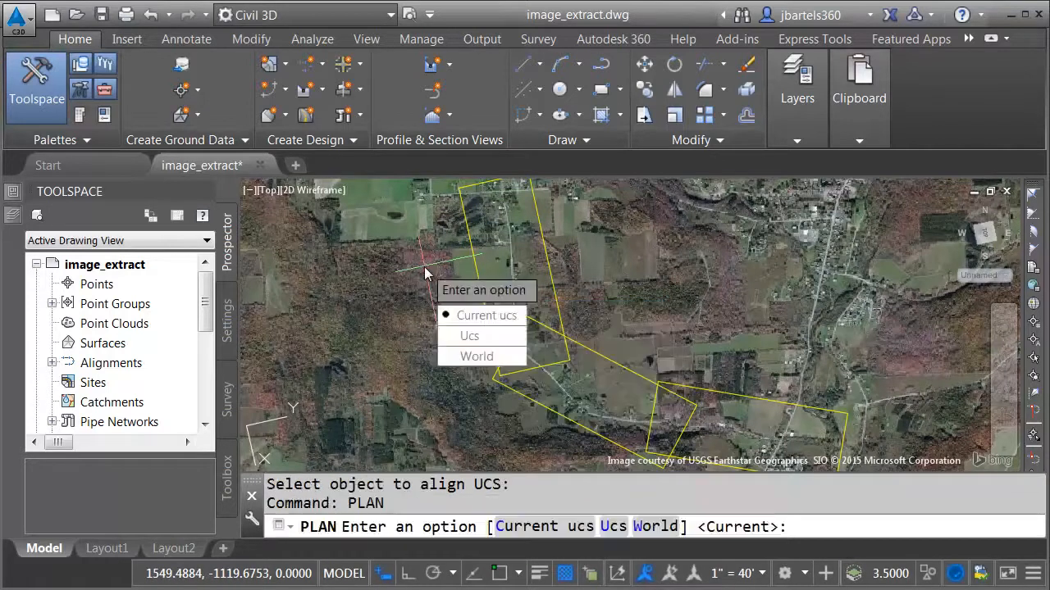
pyautogui.press('Return')
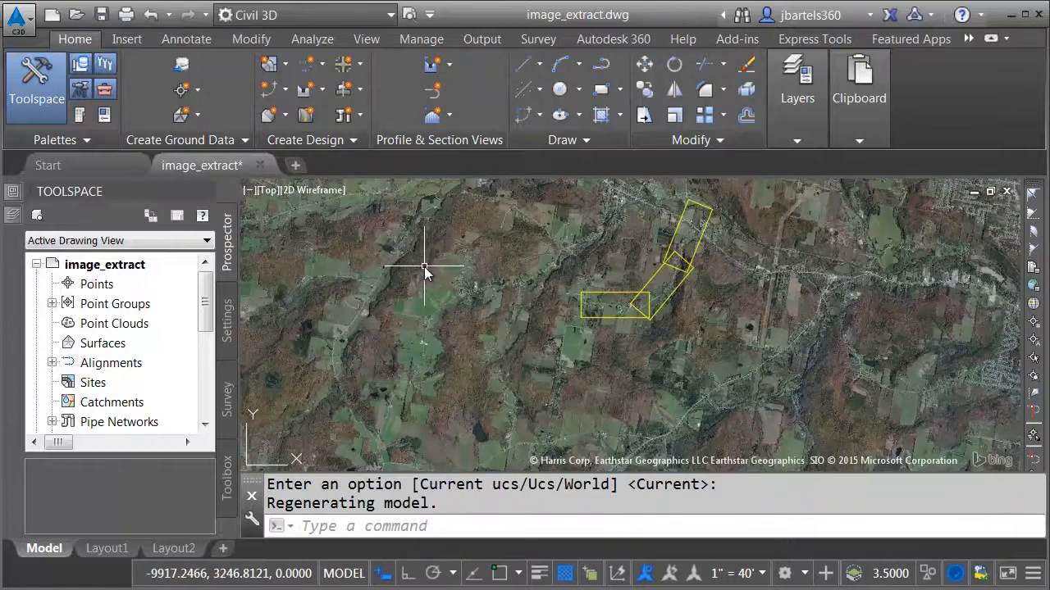
# Step: Capture the online map as an image with Capture Viewport, with the view framed on the northwestern rectangle
pyautogui.scroll(10, 615, 305)
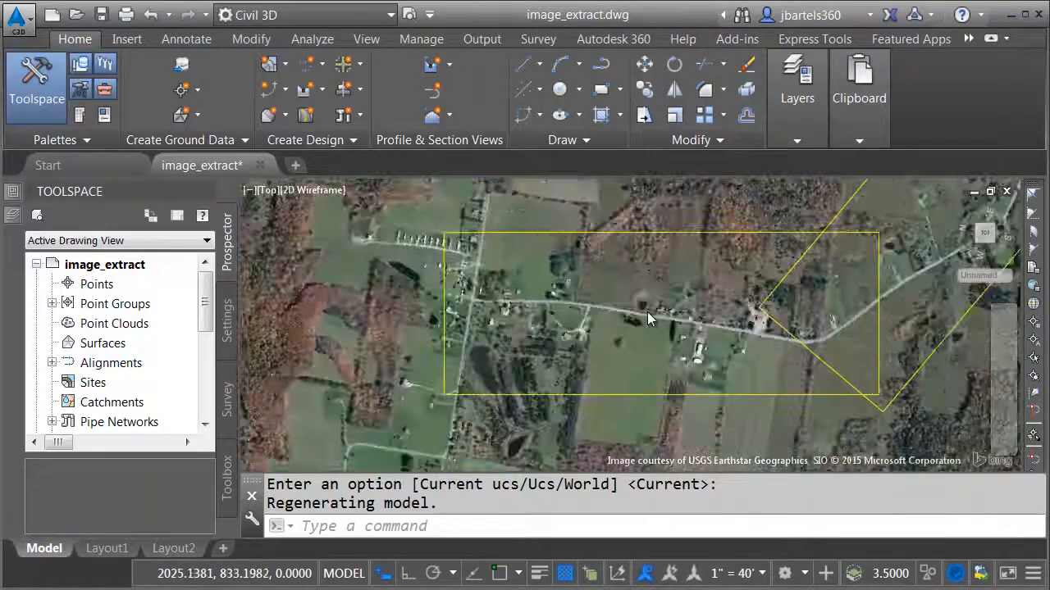
pyautogui.moveTo(659, 320); pyautogui.dragTo(620, 326, button='middle')
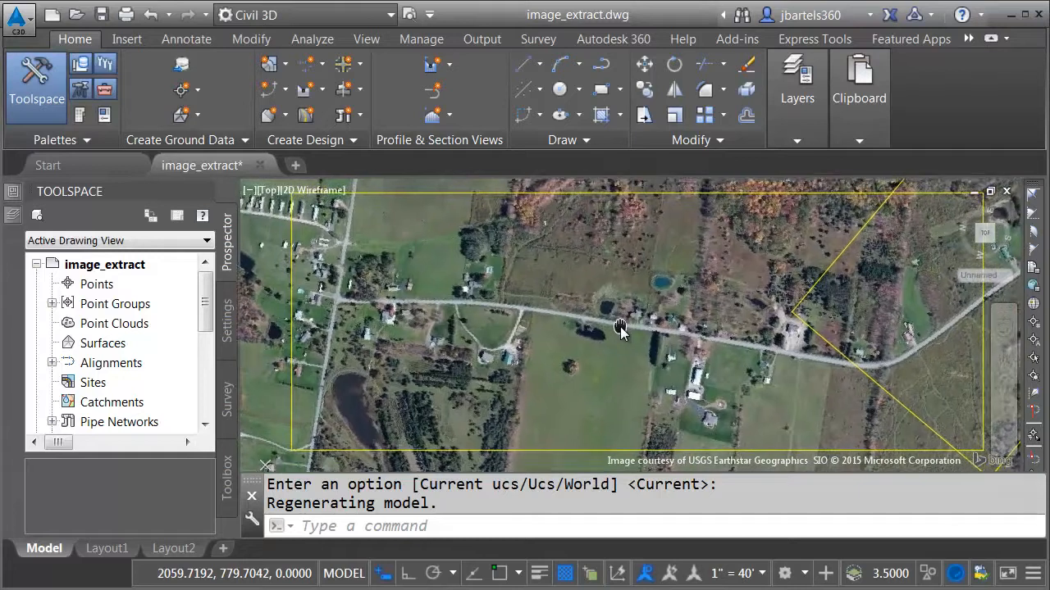
pyautogui.click(968, 37)
pyautogui.click(964, 138)
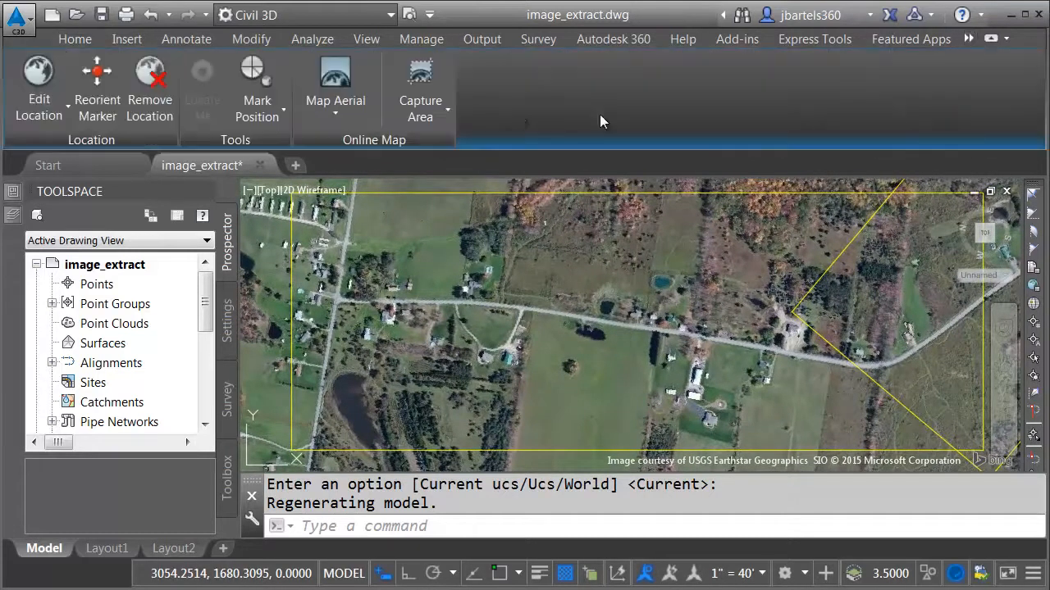
pyautogui.click(427, 117)
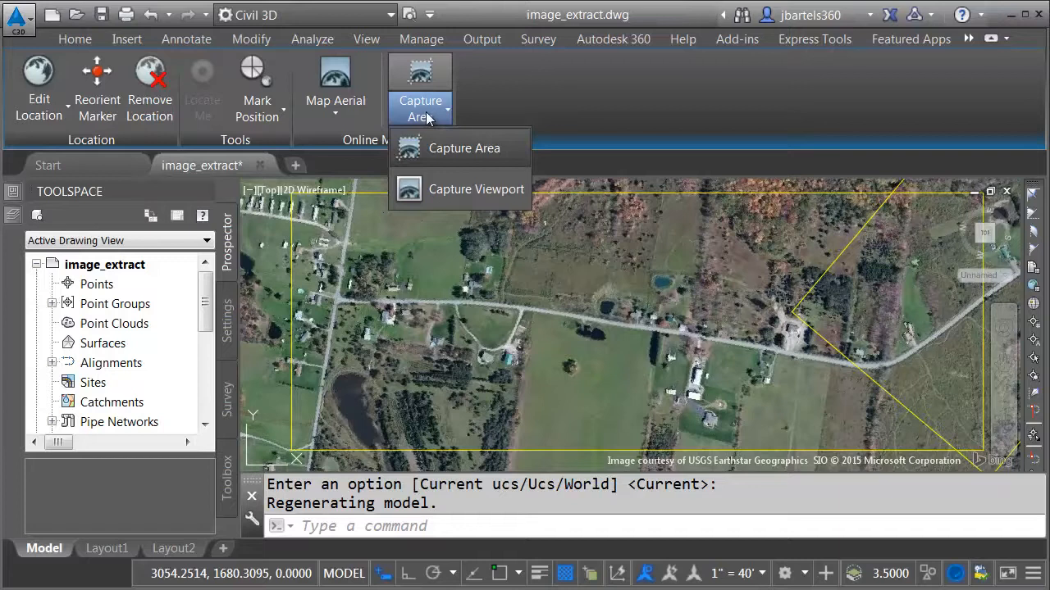
pyautogui.click(439, 184)
# Step: Align the UCS to the middle rectangle by Object, picking its long southern edge near the west end, and set the plan view to the current UCS
pyautogui.scroll(-5, 445, 328)
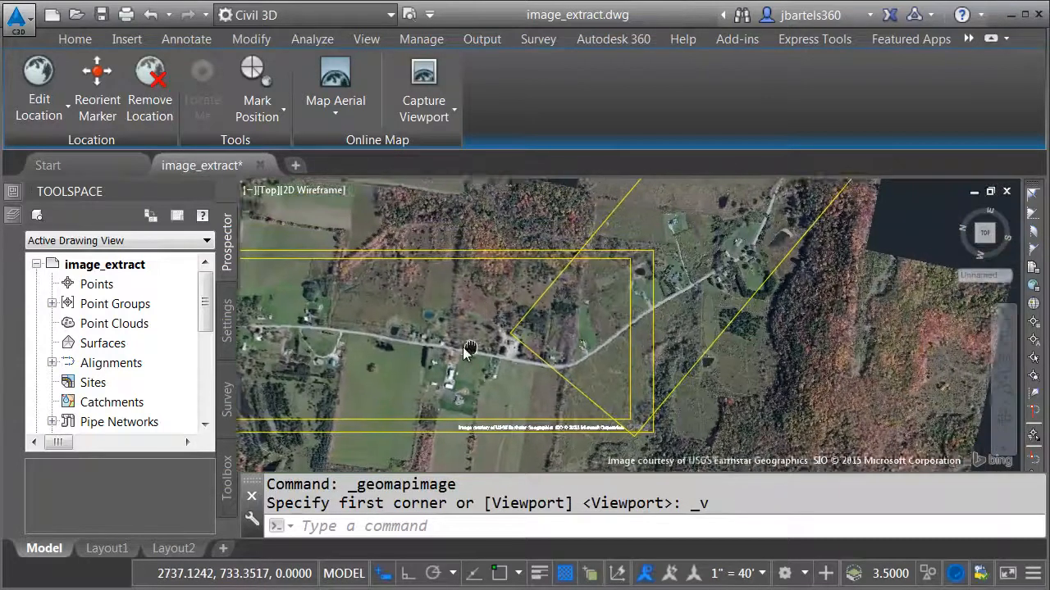
pyautogui.write('ucs')
pyautogui.press('Return')
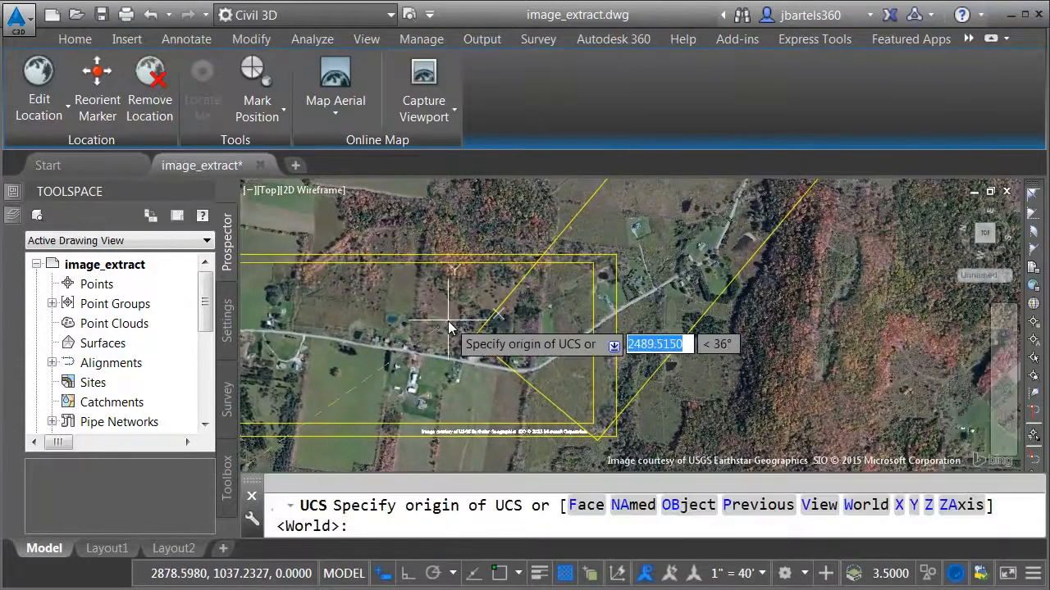
pyautogui.click(681, 506)
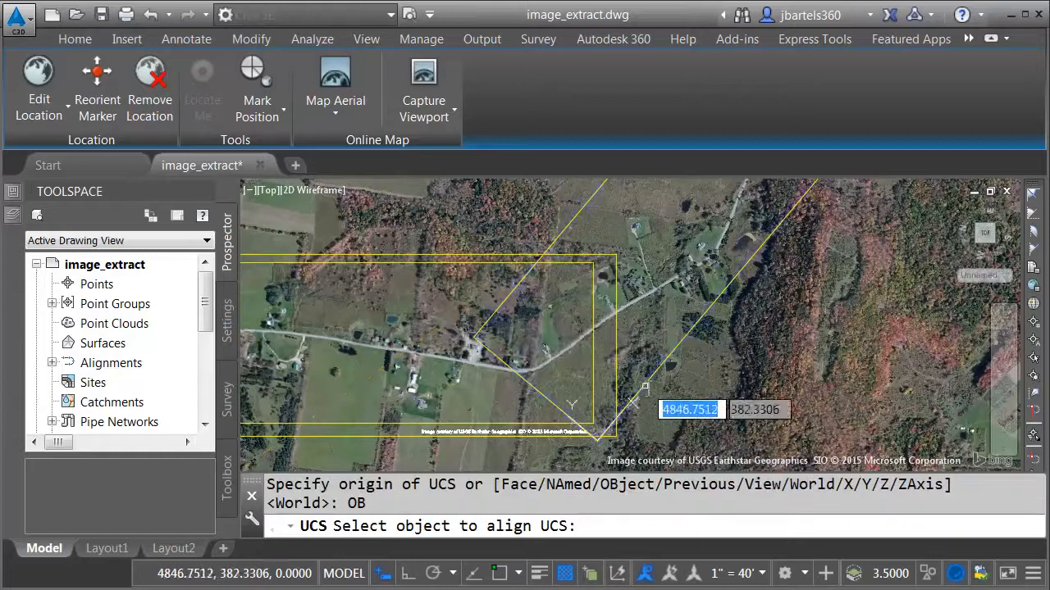
pyautogui.click(646, 385)
pyautogui.write('plan')
pyautogui.press('Return')
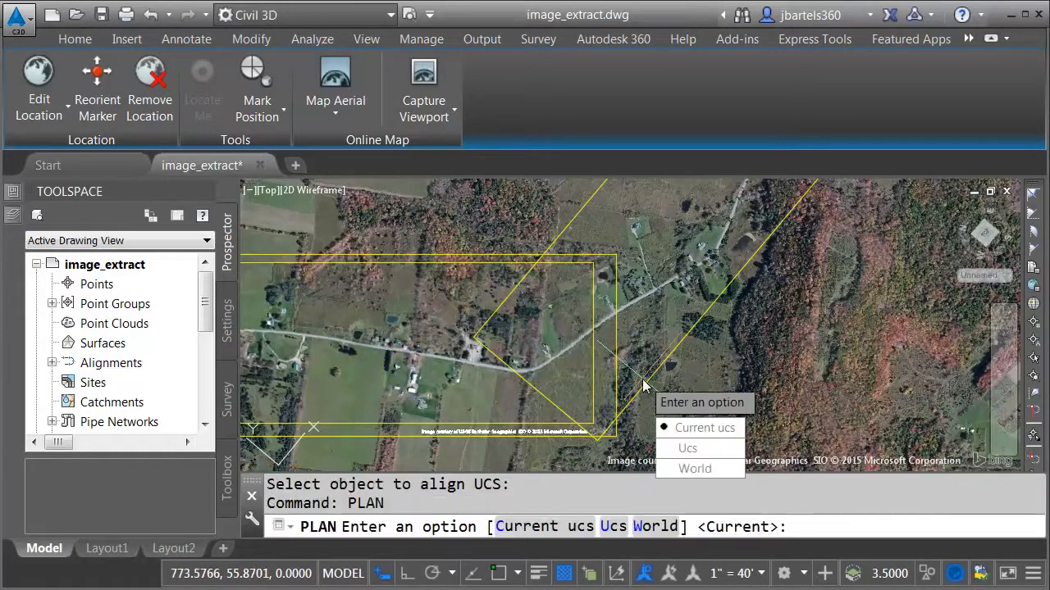
pyautogui.press('Return')
# Step: Frame the middle rectangle in the view and capture the viewport's aerial map as an image
pyautogui.scroll(5, 662, 294)
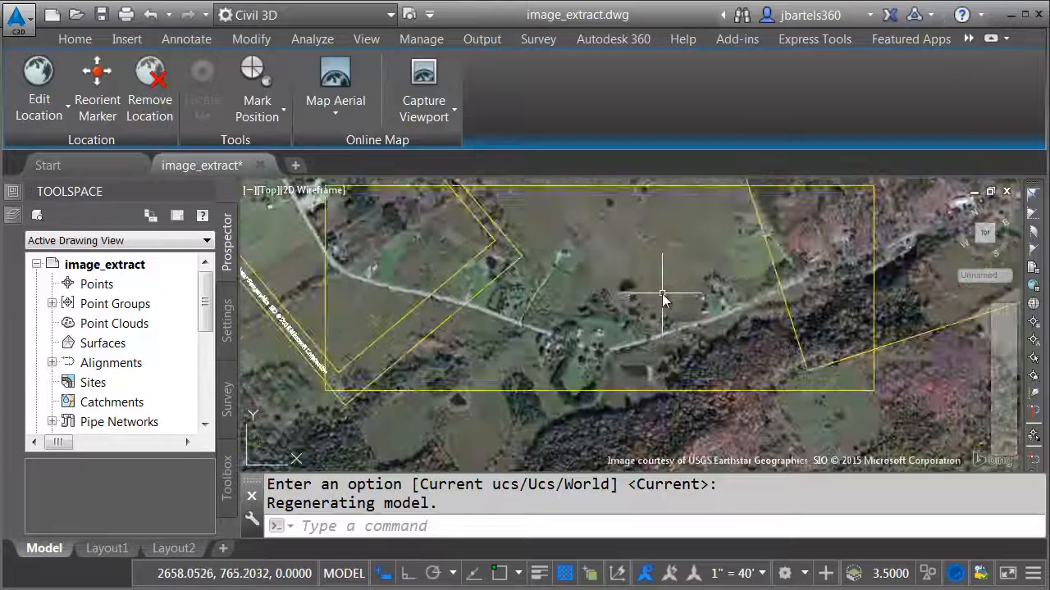
pyautogui.moveTo(639, 296); pyautogui.dragTo(677, 325, button='middle')
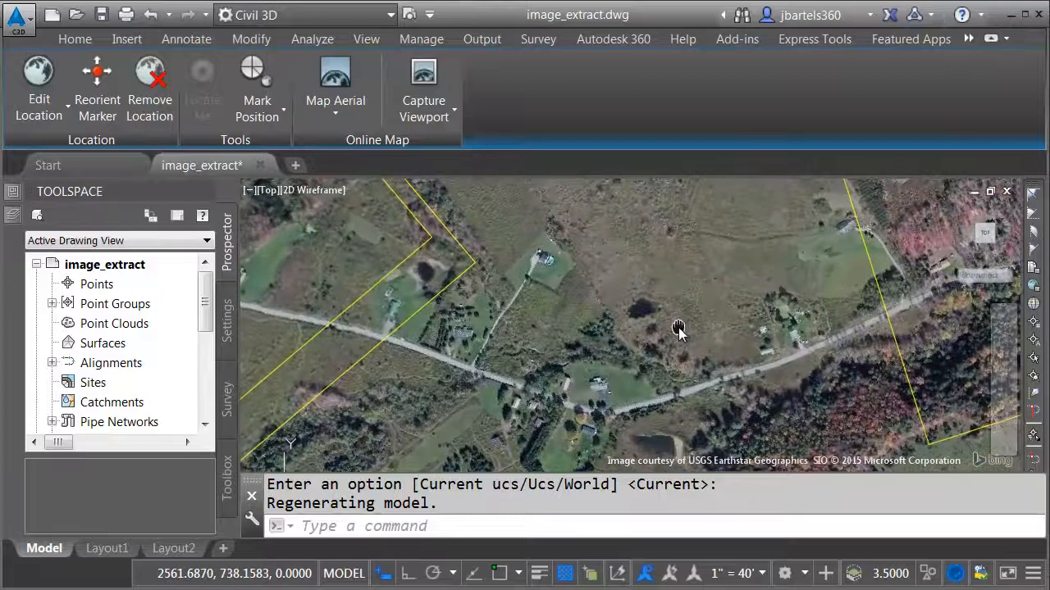
pyautogui.click(423, 86)
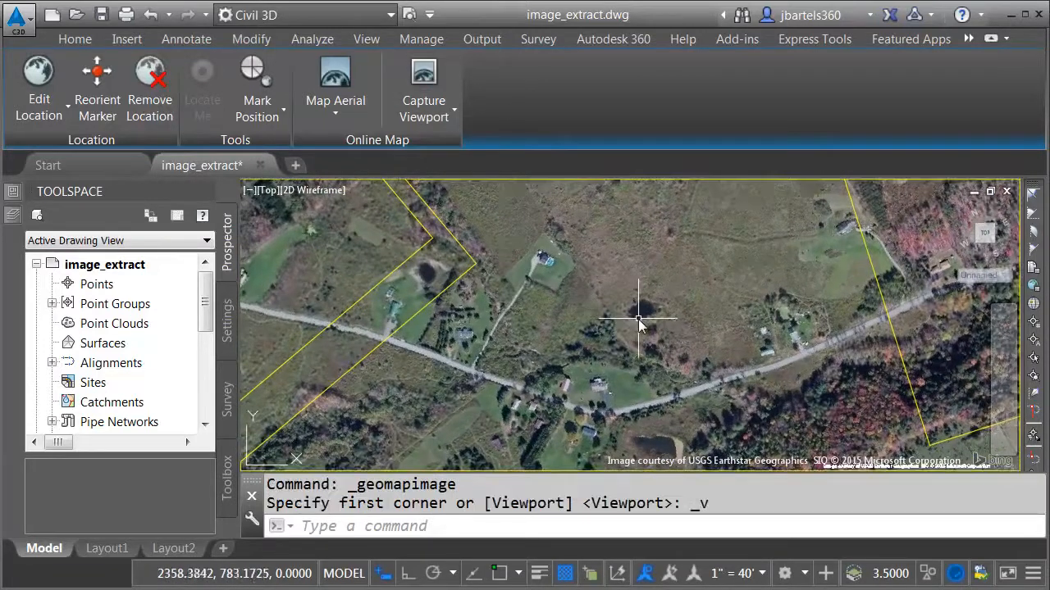
# Step: Align the UCS to the eastern rectangle by Object, picking its long southern edge near the west end, and set the plan view to the current UCS
pyautogui.scroll(-2, 639, 319)
pyautogui.moveTo(785, 332); pyautogui.dragTo(630, 347, button='middle')
pyautogui.write('ucs')
pyautogui.press('Return')
pyautogui.click(697, 505)
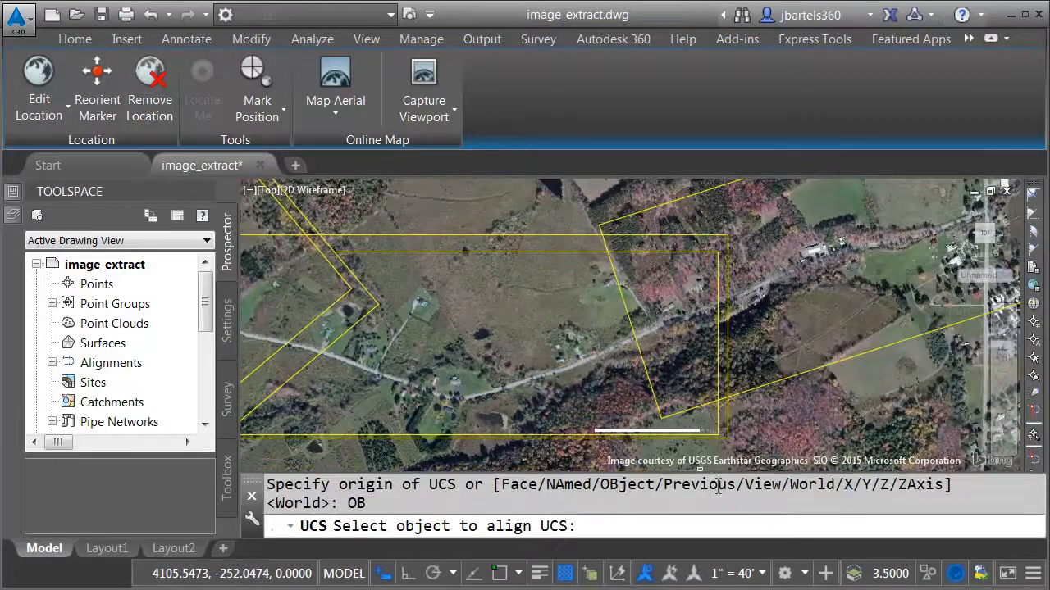
pyautogui.write('plan')
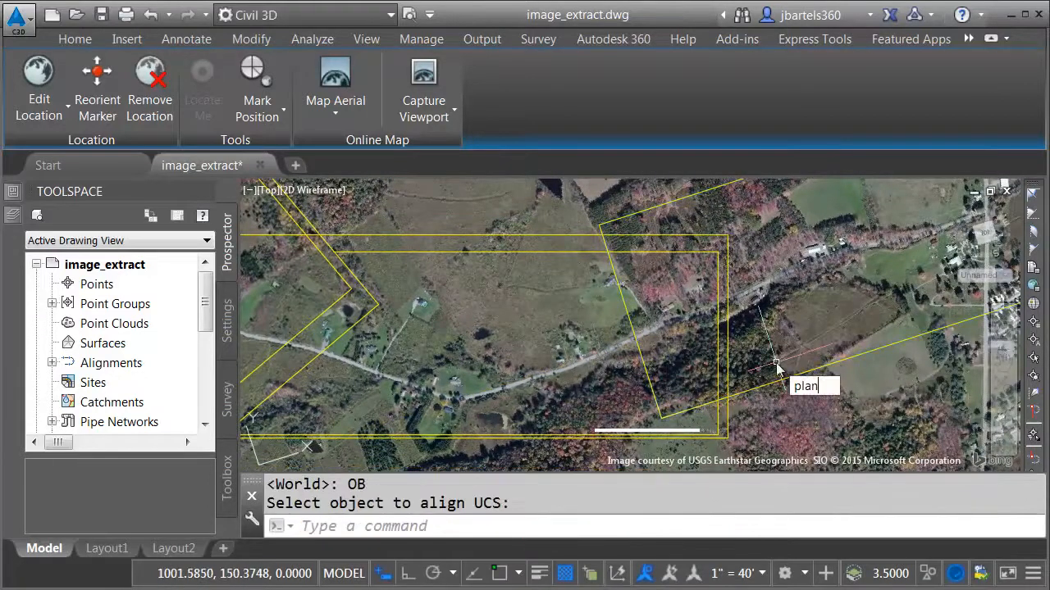
pyautogui.press('Return')
pyautogui.press('Return')
# Step: Capture the viewport's aerial map as an image, with the view filled by the eastern rectangle
pyautogui.scroll(3, 835, 378)
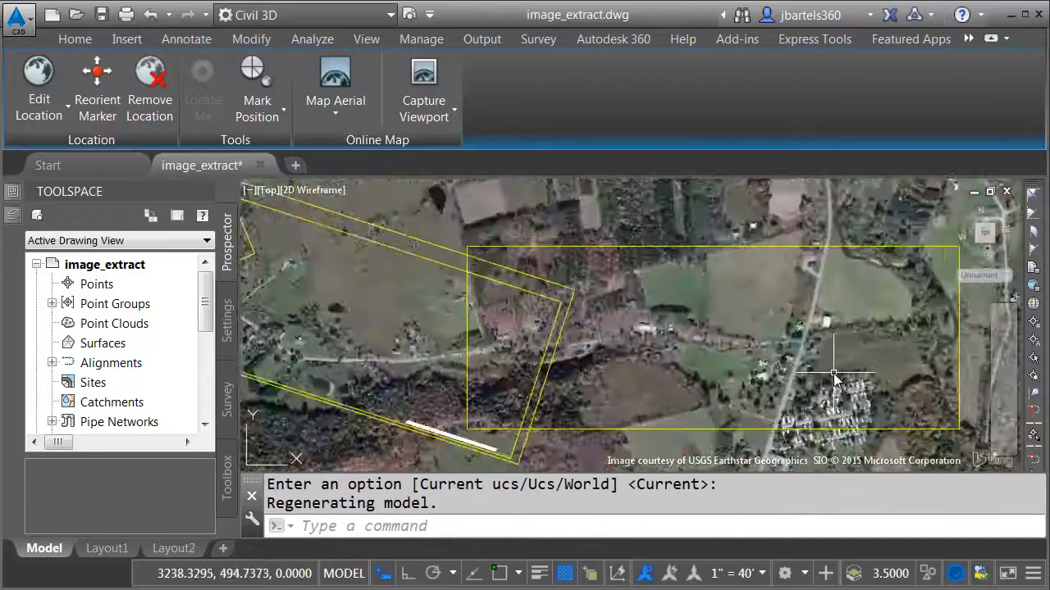
pyautogui.scroll(2, 835, 377)
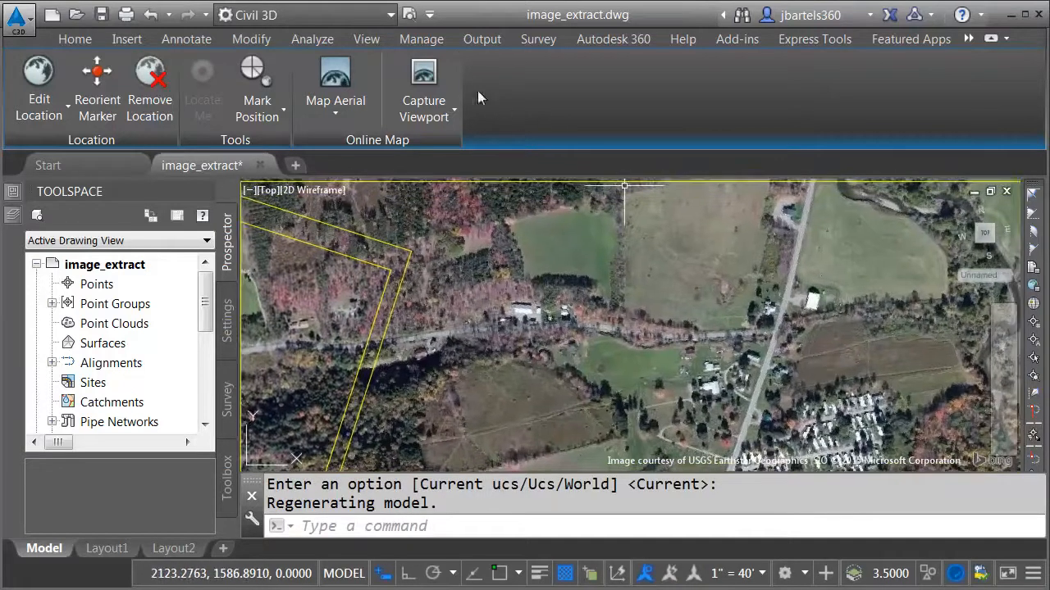
pyautogui.click(424, 89)
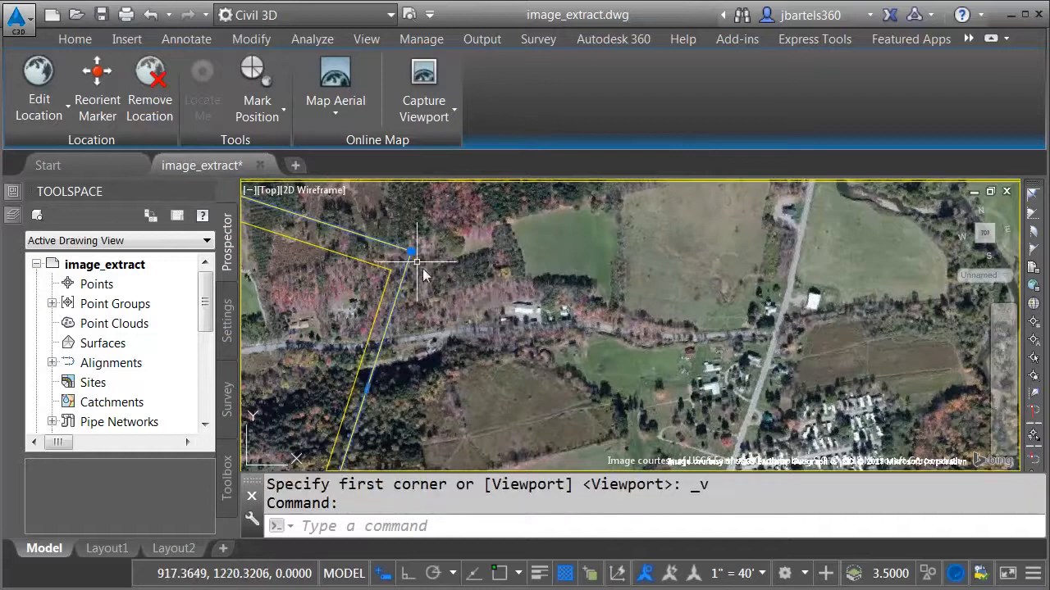
# Step: Select all three rectangle polylines around the captured images and erase them
pyautogui.rightClick(441, 290)
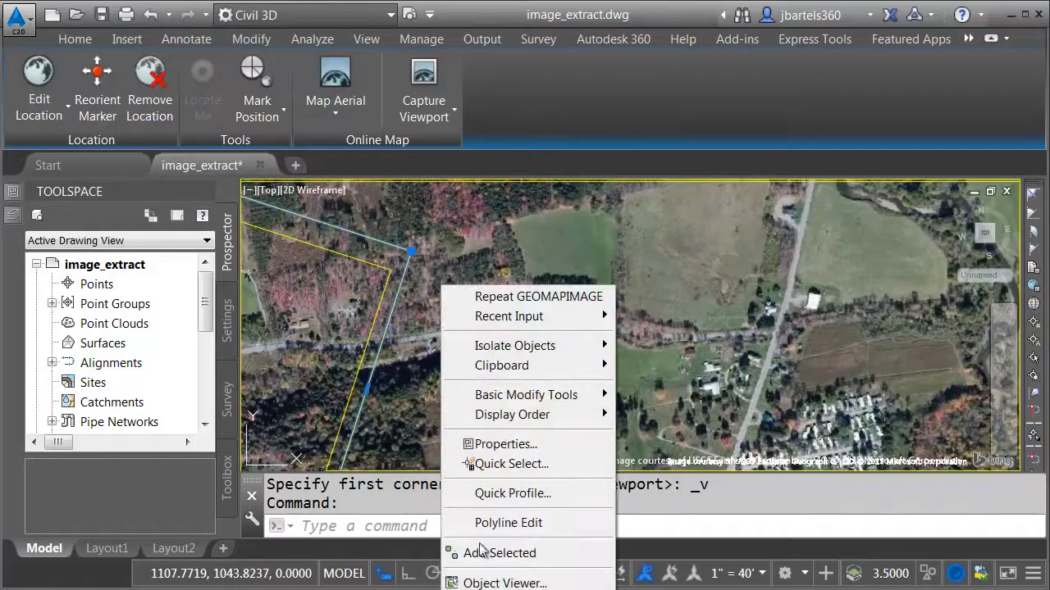
pyautogui.click(505, 589)
pyautogui.press('Delete')
pyautogui.press('Escape')
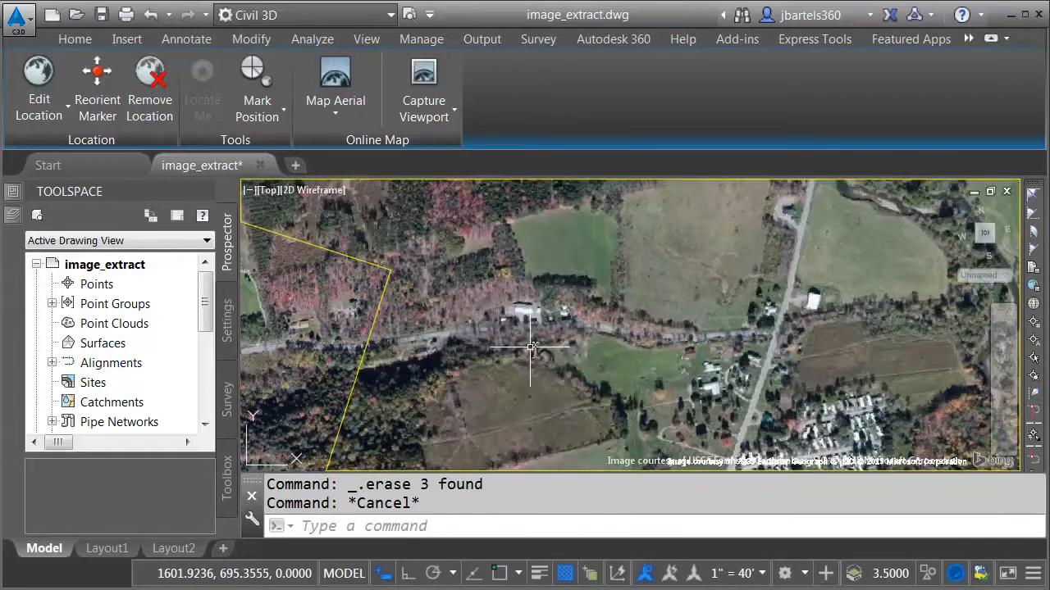
# Step: Reset the UCS to World and set the view to the plan of the current UCS
pyautogui.scroll(-6, 529, 348)
pyautogui.moveTo(501, 289); pyautogui.dragTo(539, 305, button='middle')
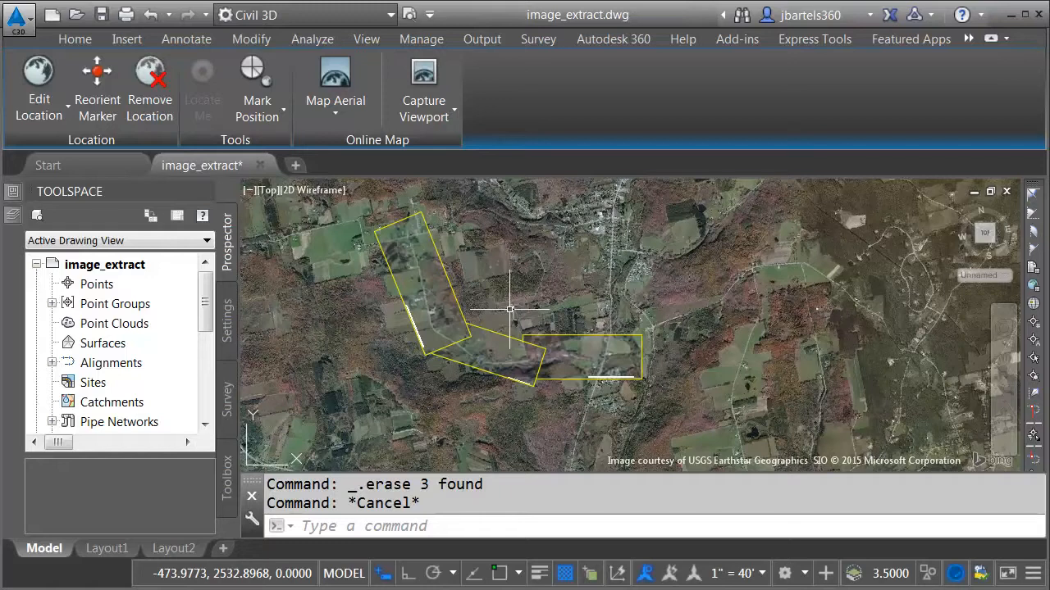
pyautogui.write('ucs')
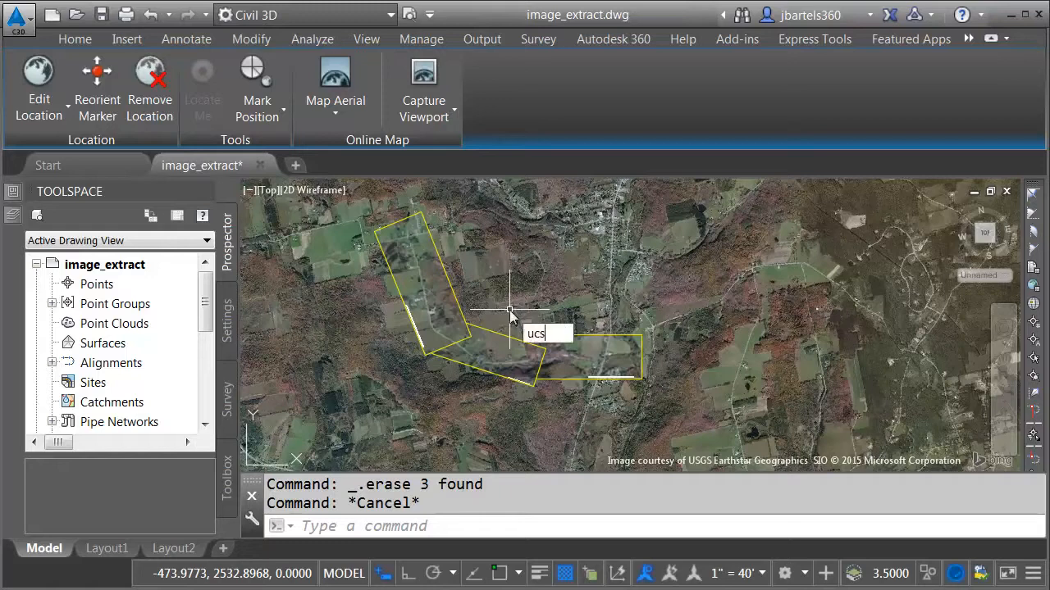
pyautogui.press('Return')
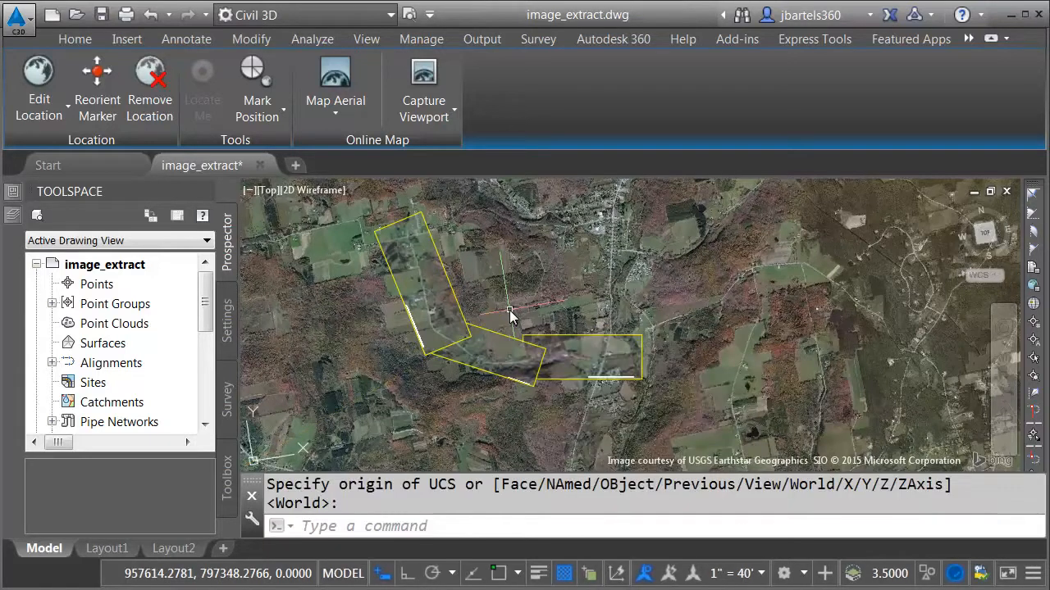
pyautogui.write('plan')
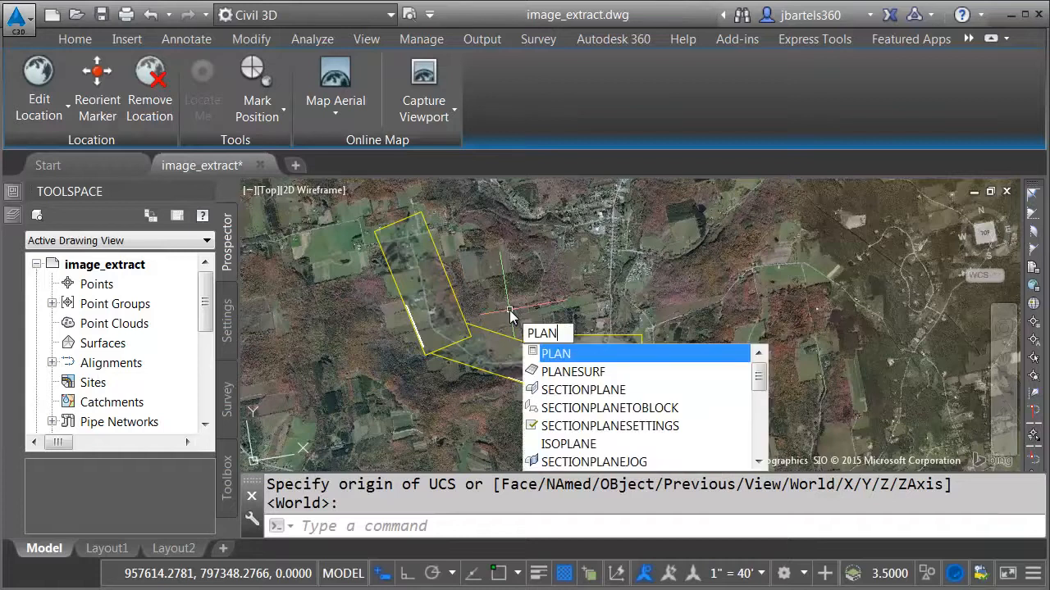
pyautogui.press('Return')
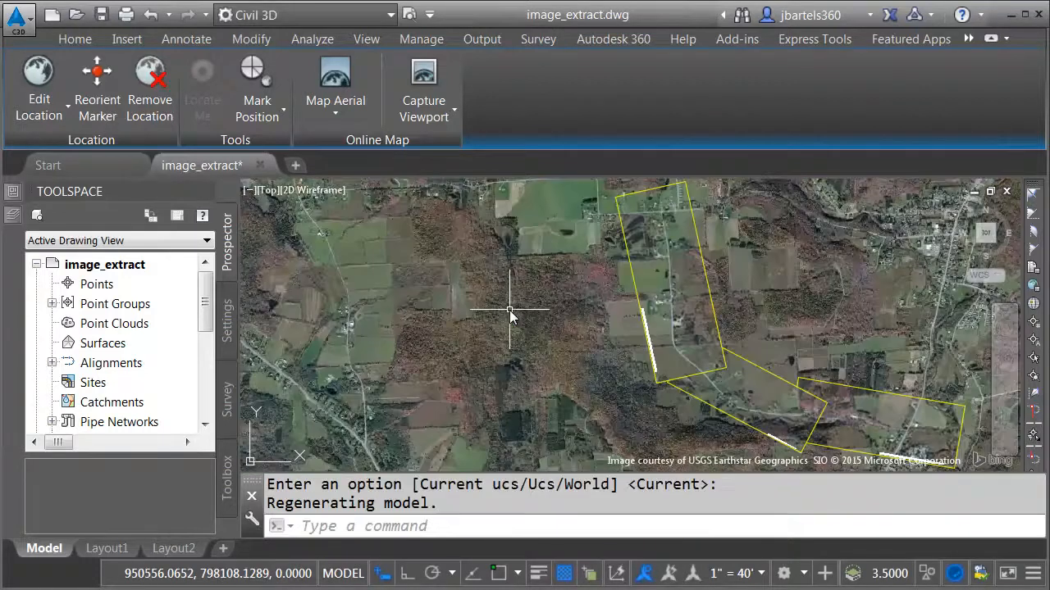
# Step: Turn off the online map so that only the captured images are displayed
pyautogui.moveTo(779, 351); pyautogui.dragTo(563, 344, button='middle')
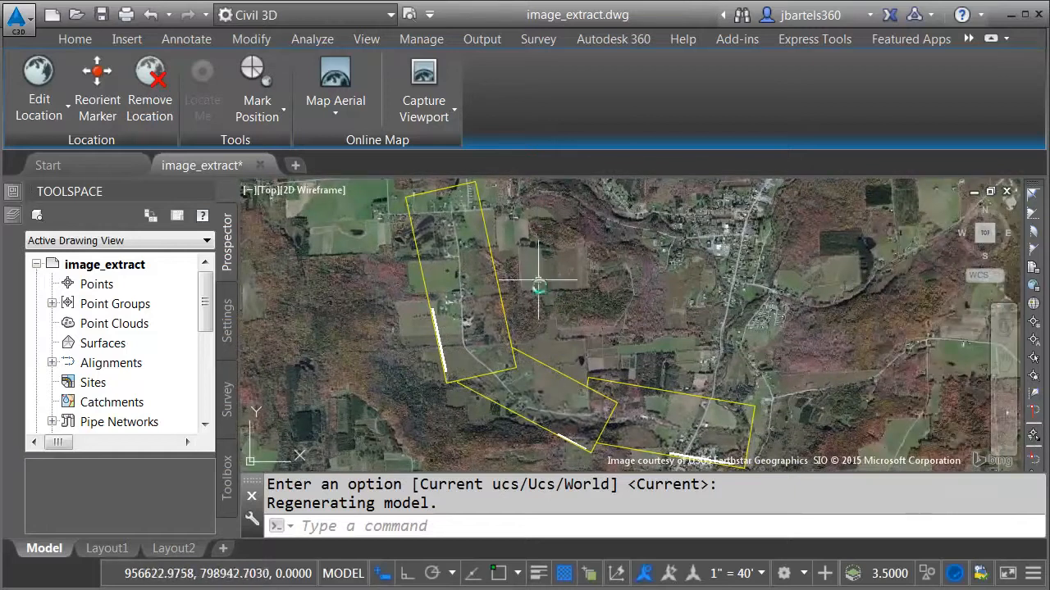
pyautogui.click(335, 114)
pyautogui.click(352, 271)
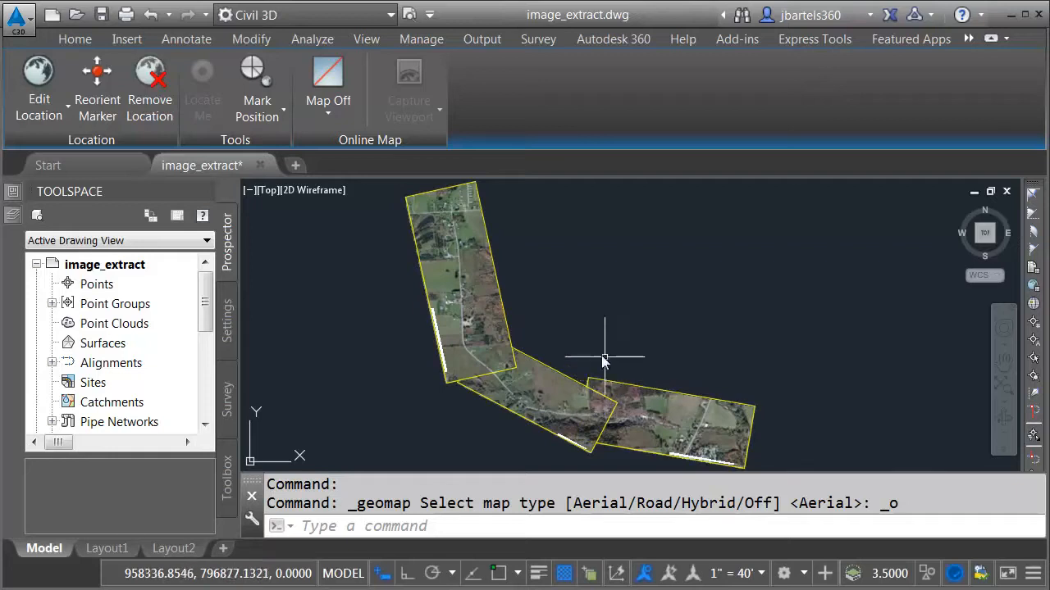
# Step: Set the IMAGEFRAME variable to 0 to hide the frames around the captured images
pyautogui.write('I')
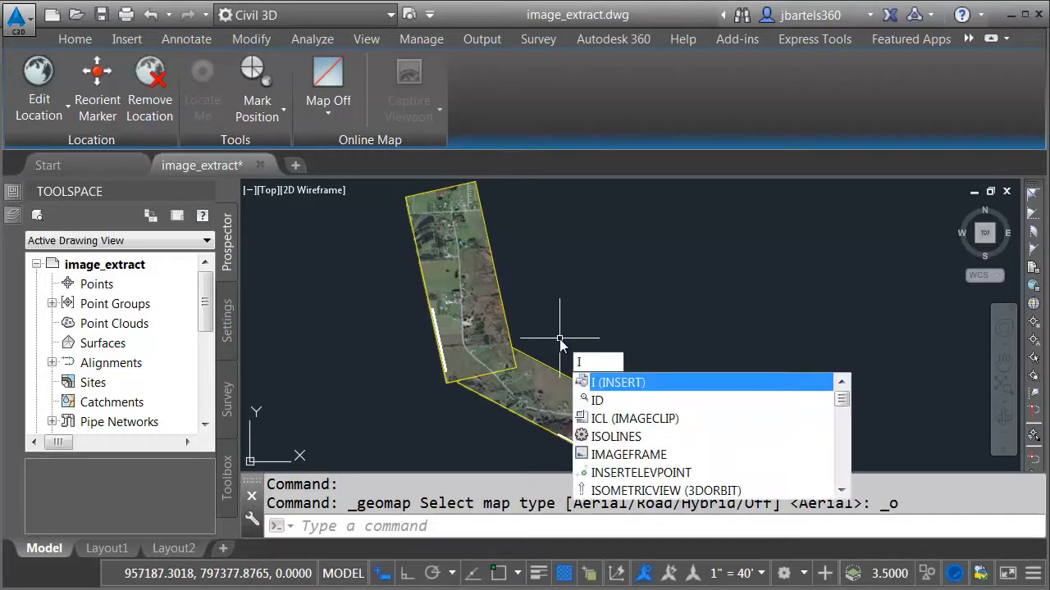
pyautogui.write('MAgeframe')
pyautogui.press('Return')
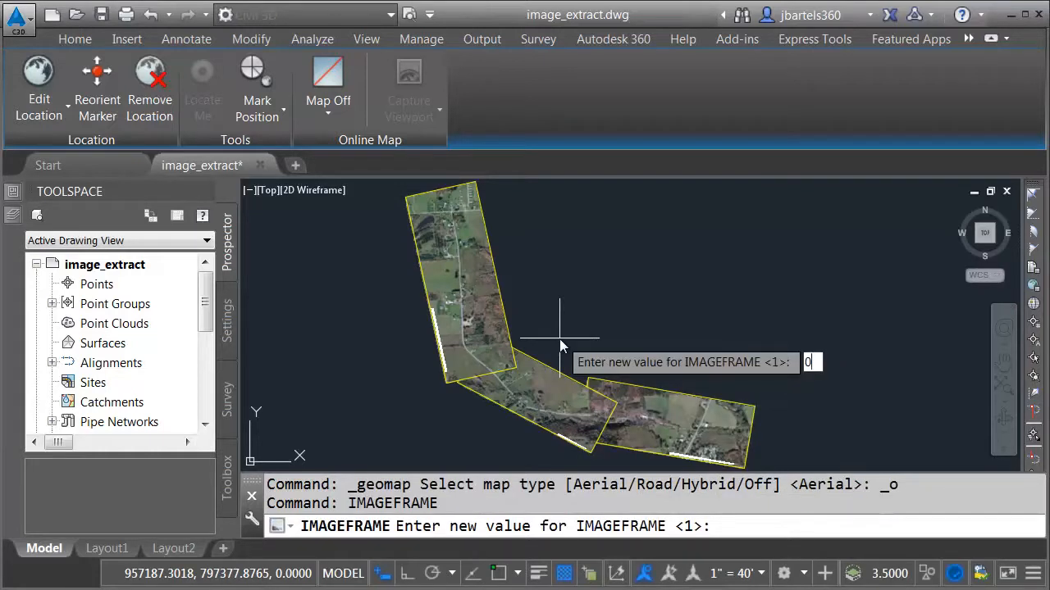
pyautogui.press('Return')
# Step: Examine the captured images along the road up close and check the display options of the northwestern image
pyautogui.scroll(4, 517, 345)
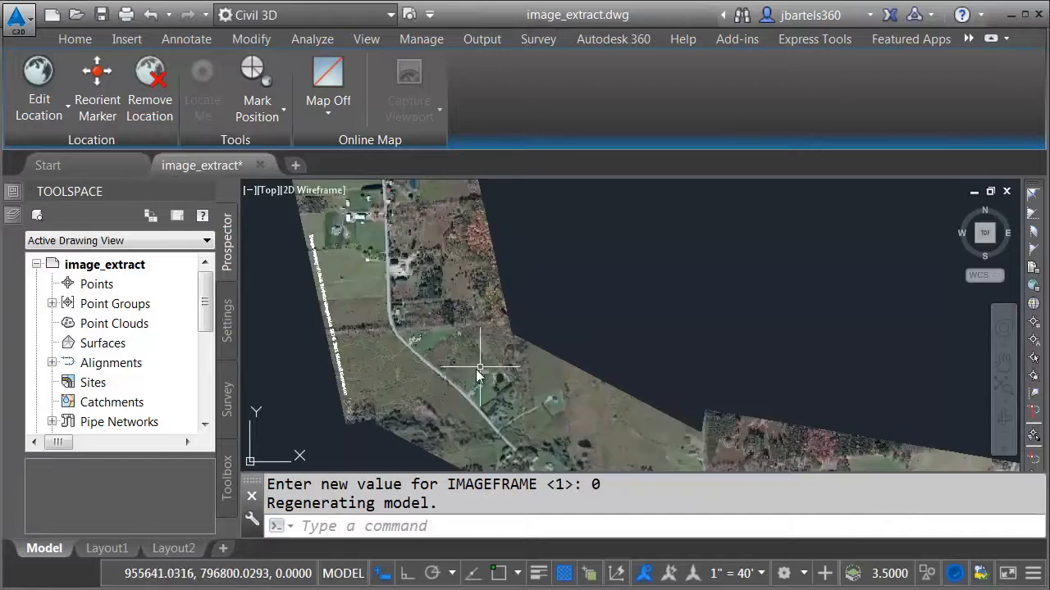
pyautogui.scroll(-3, 579, 388)
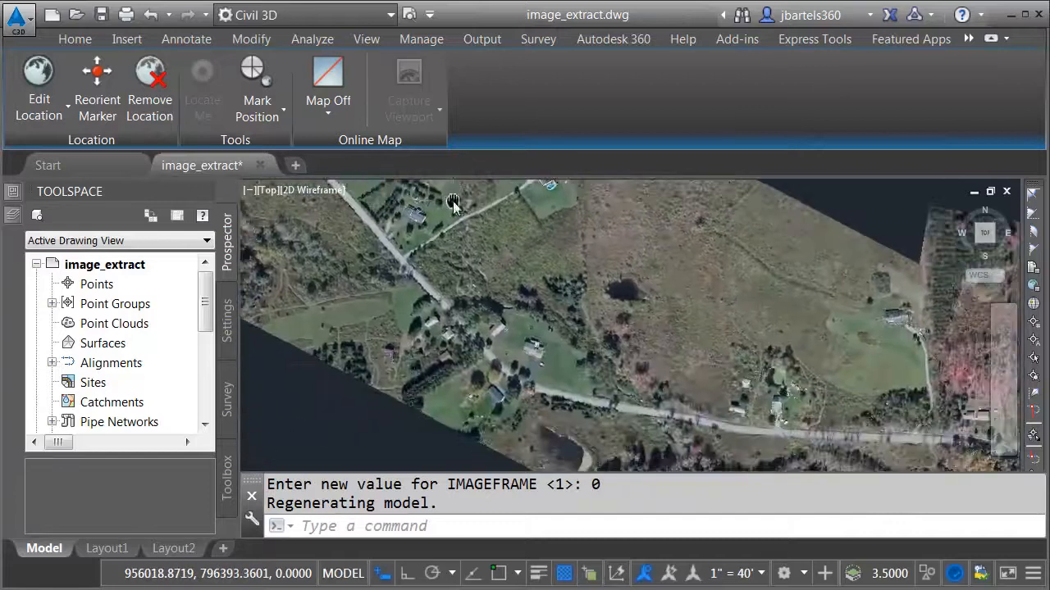
pyautogui.scroll(4, 624, 326)
pyautogui.scroll(-5, 574, 337)
pyautogui.moveTo(517, 344); pyautogui.dragTo(574, 388, button='middle')
pyautogui.click(475, 263)
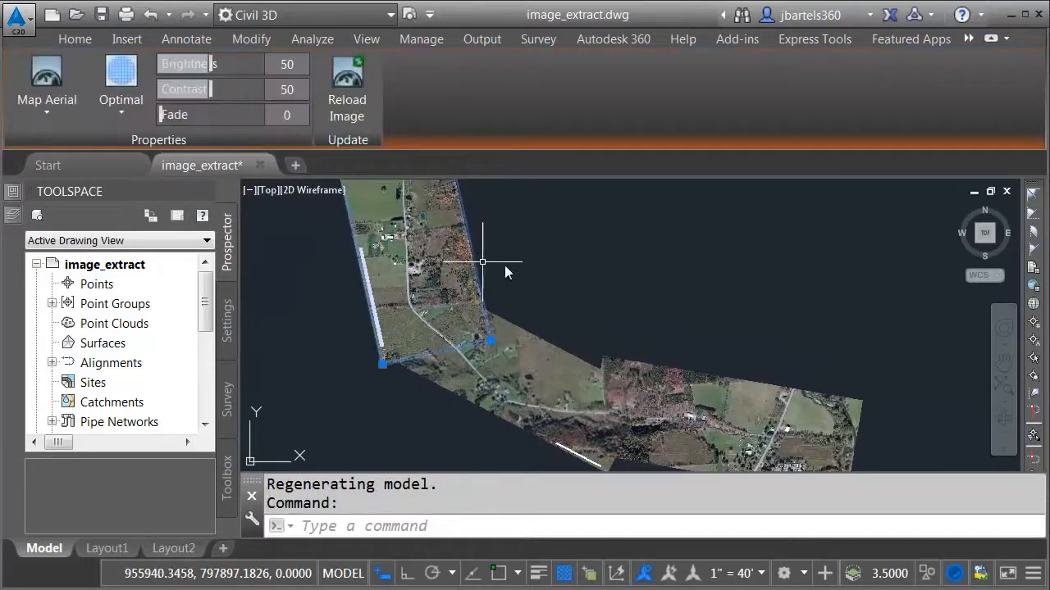
pyautogui.press('Escape')
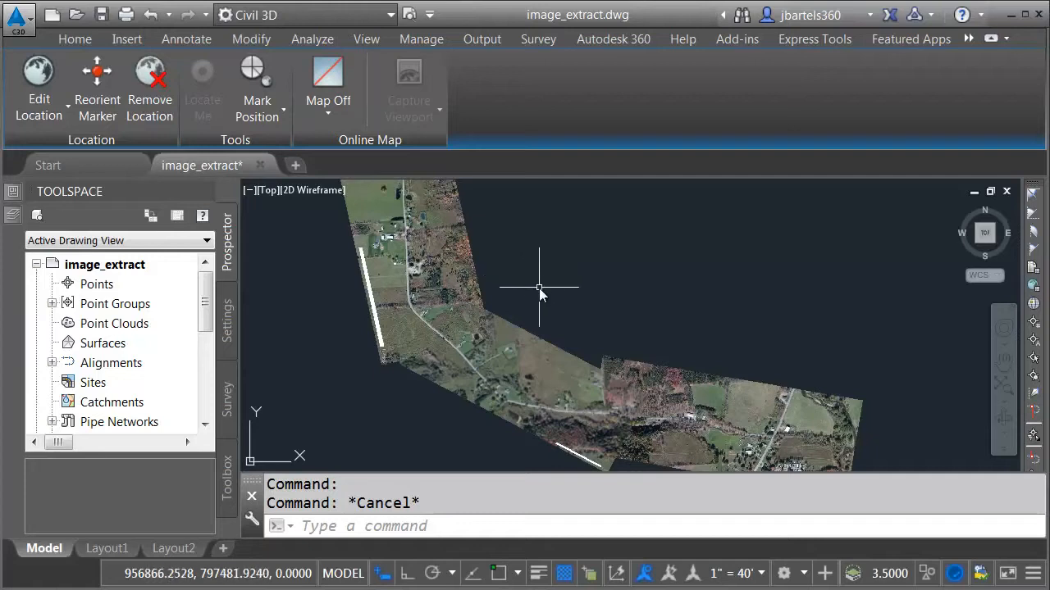
# Step: Select all three captured map images and set their resolution to Very Fine
pyautogui.click(675, 281)
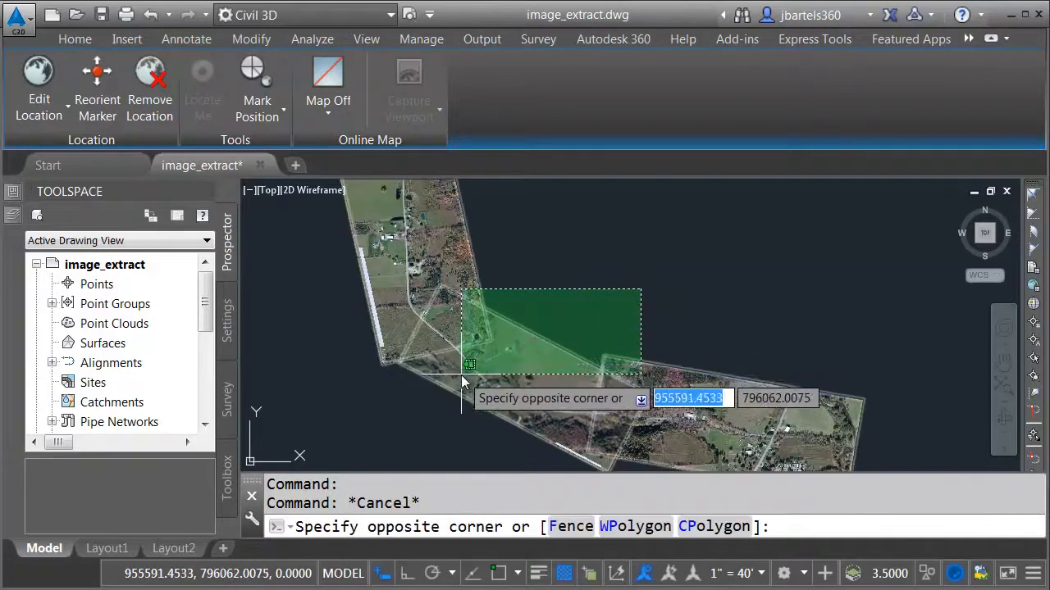
pyautogui.click(488, 358)
pyautogui.click(122, 111)
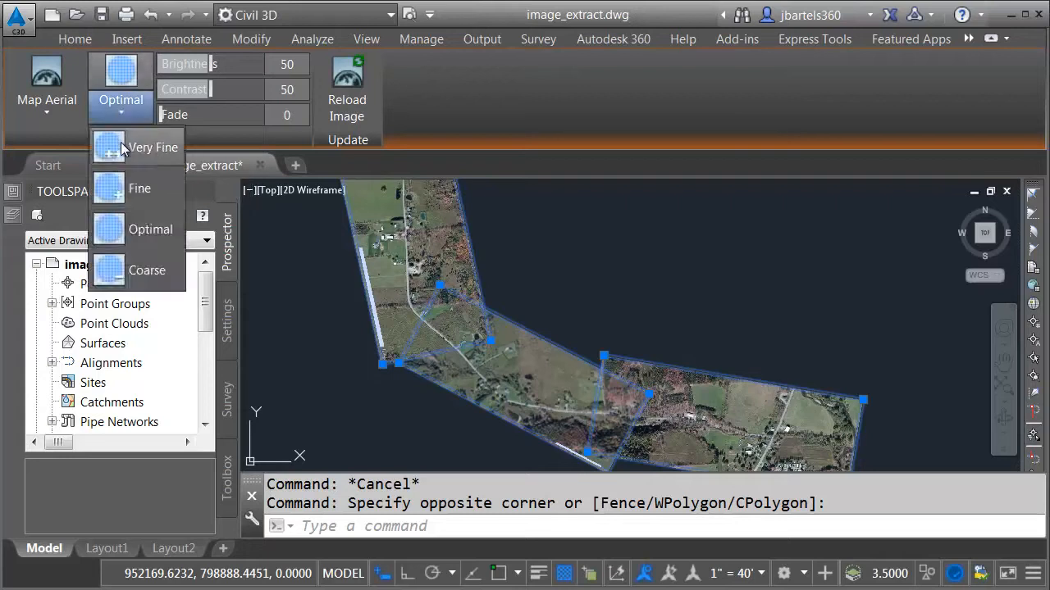
pyautogui.click(122, 143)
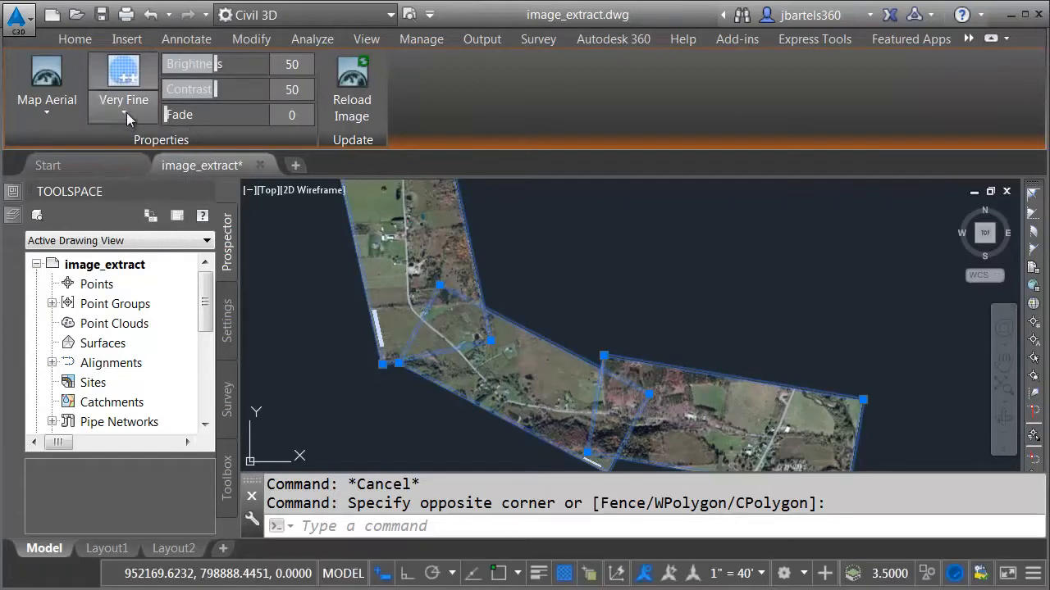
# Step: Return the resolution of the three captured images to Optimal and clear the selection
pyautogui.click(121, 107)
pyautogui.click(139, 197)
pyautogui.press('Escape')
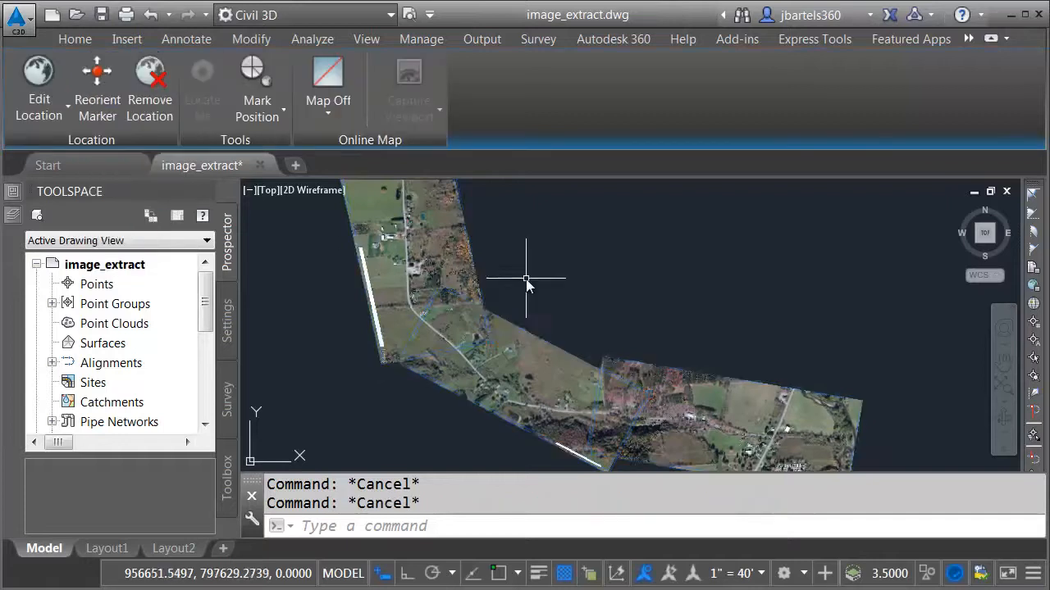